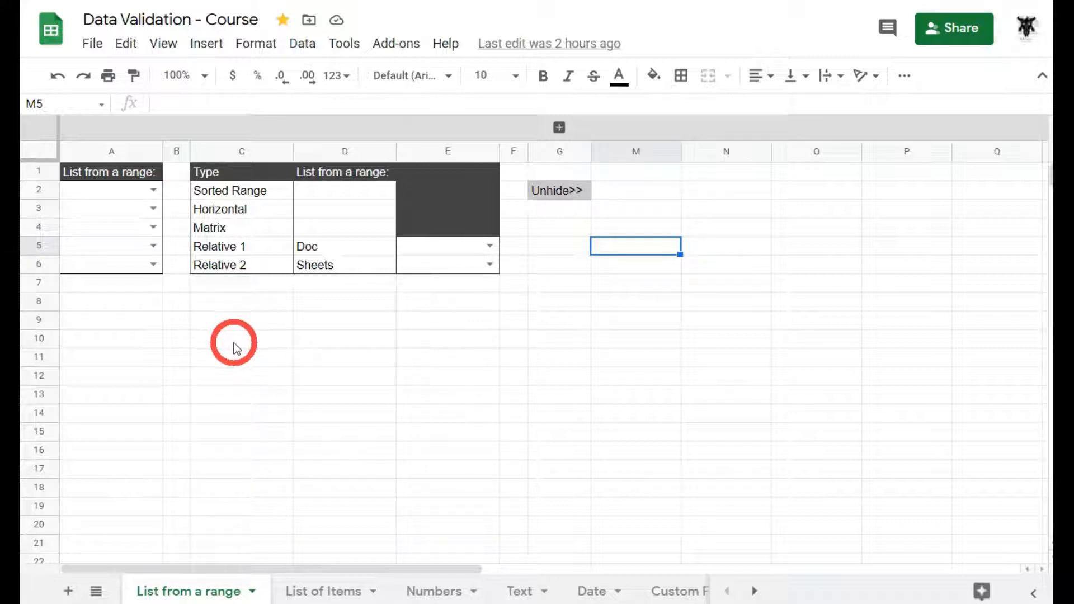
# Expand the collapsed column group H:L and tick the checkbox in L2 to reveal the source lists.
pyautogui.click(153, 192)
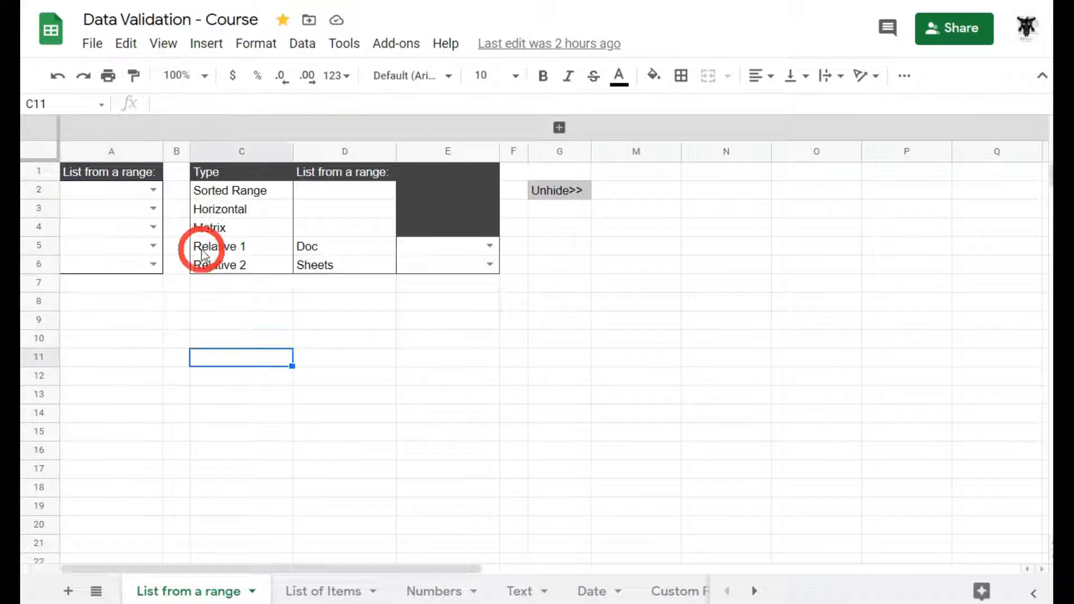
pyautogui.press('Down')
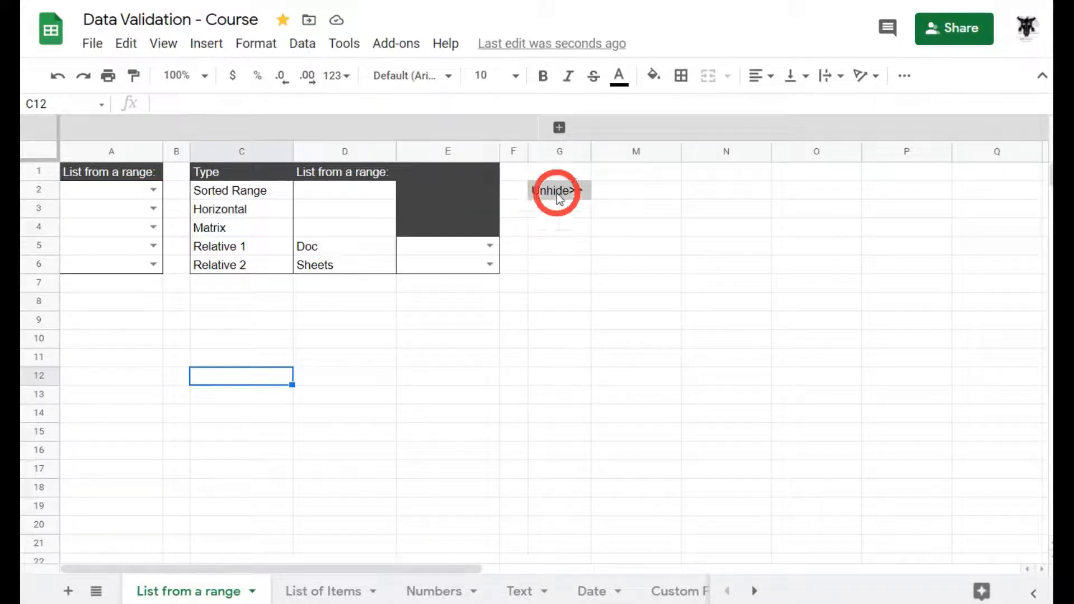
pyautogui.click(559, 127)
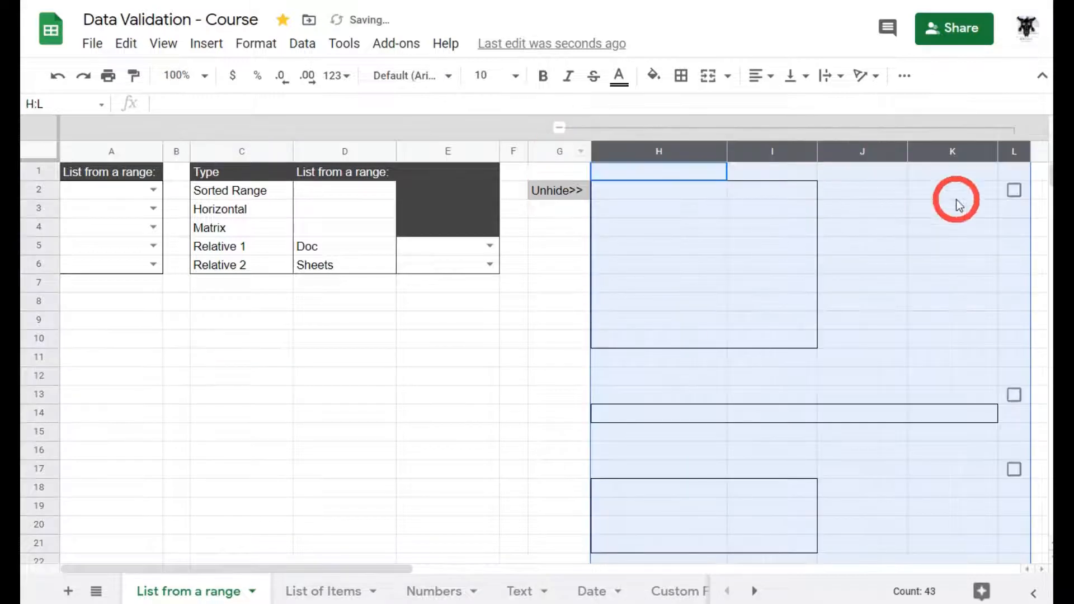
pyautogui.click(1014, 191)
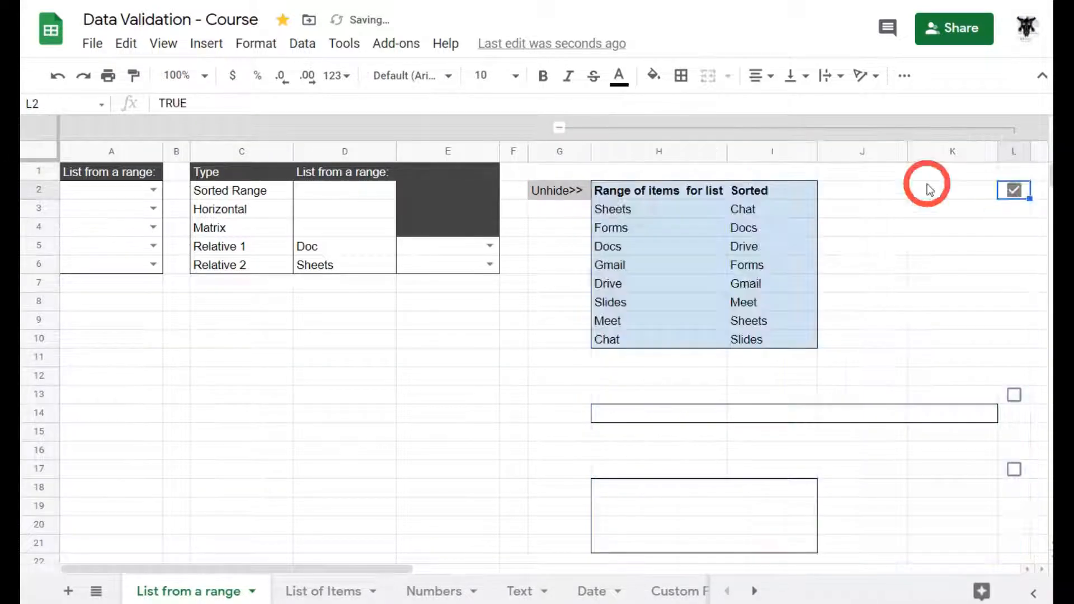
# Examine the item list in H3:H10 and the SORT formula in I3 that builds the sorted list.
pyautogui.click(643, 210)
pyautogui.click(655, 345)
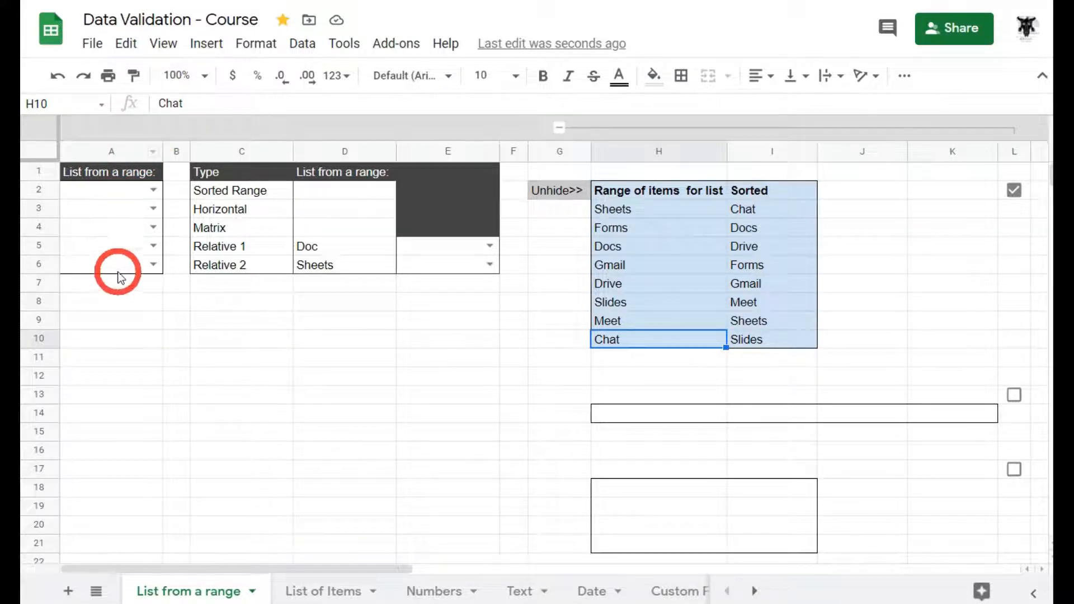
pyautogui.click(648, 213)
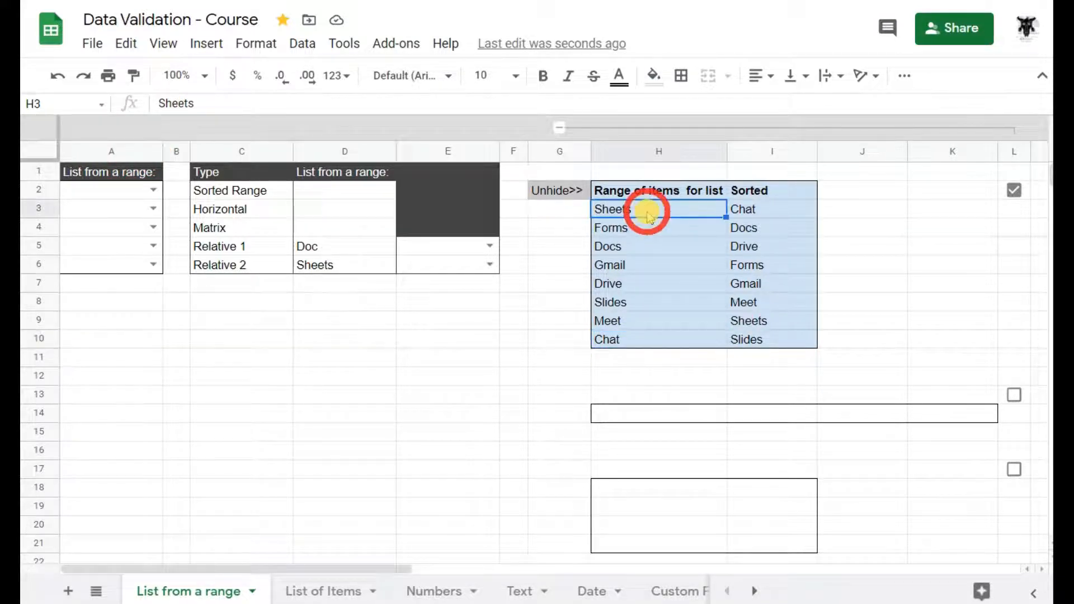
pyautogui.click(648, 339)
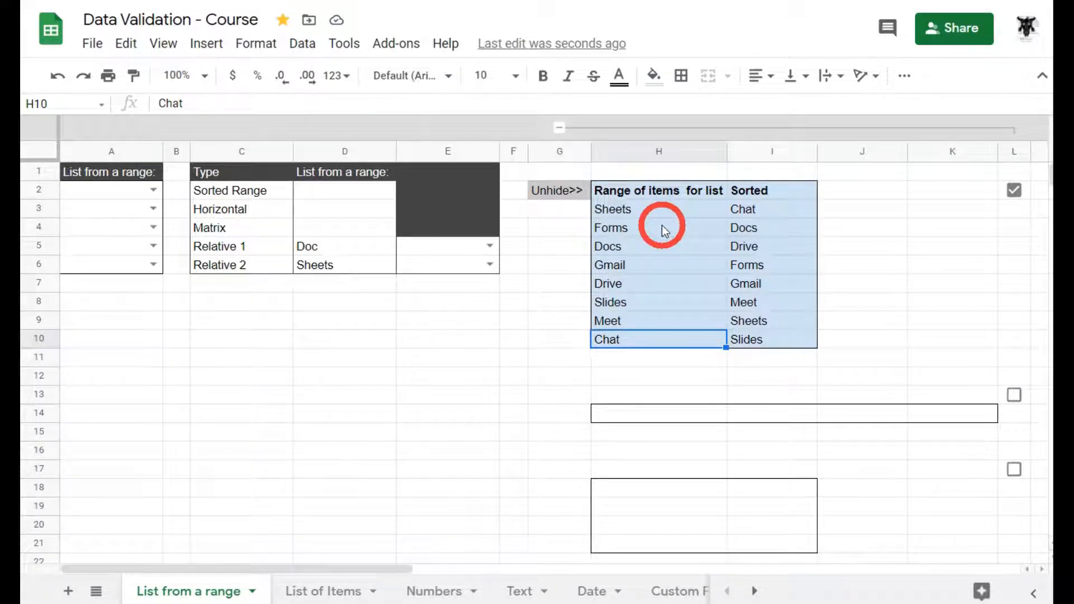
pyautogui.click(668, 212)
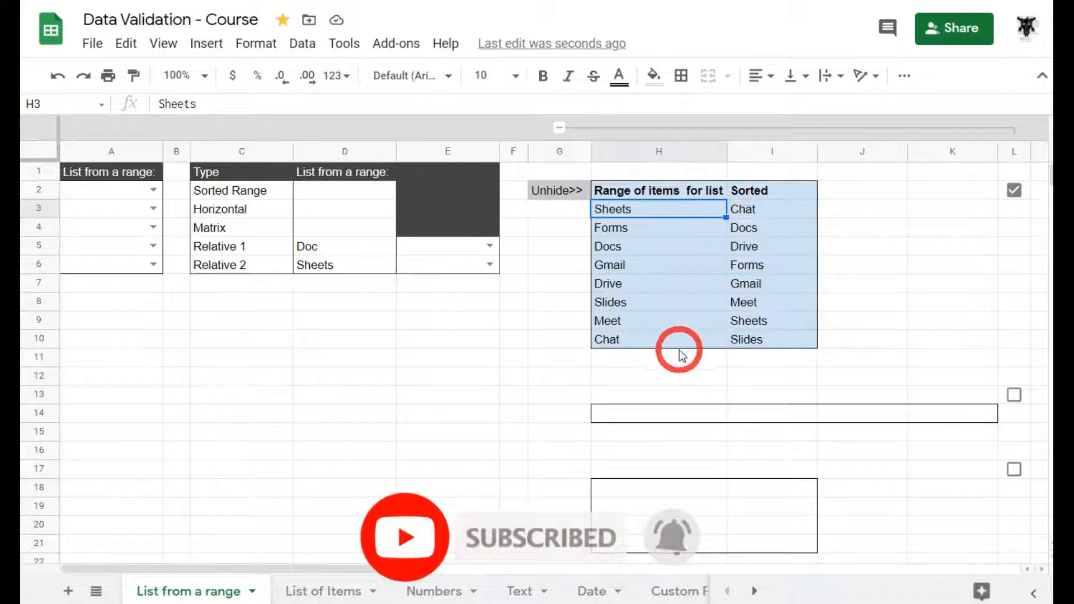
pyautogui.click(754, 211)
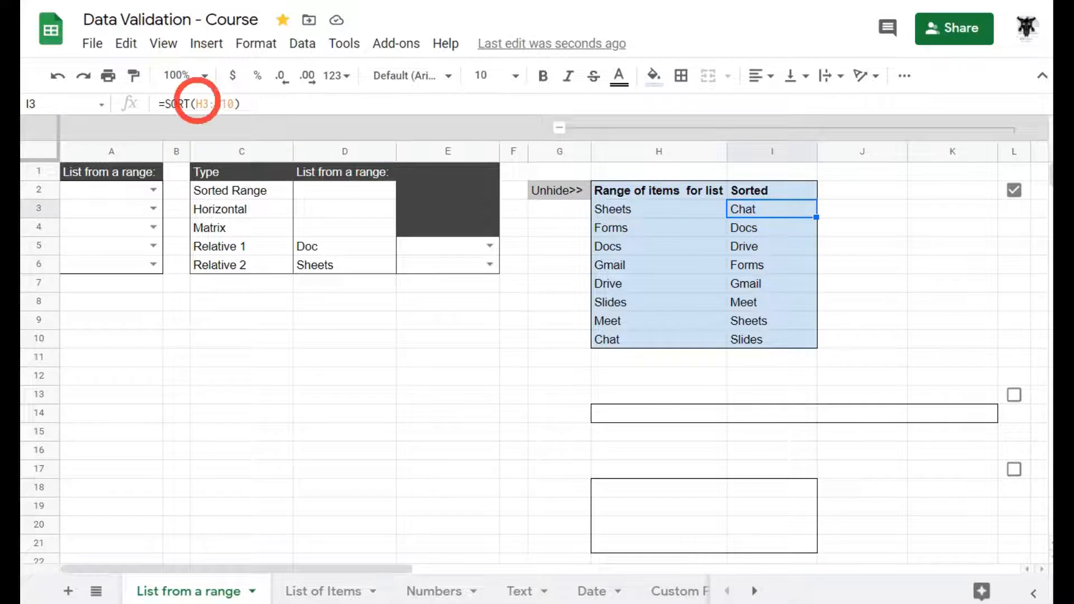
pyautogui.click(622, 208)
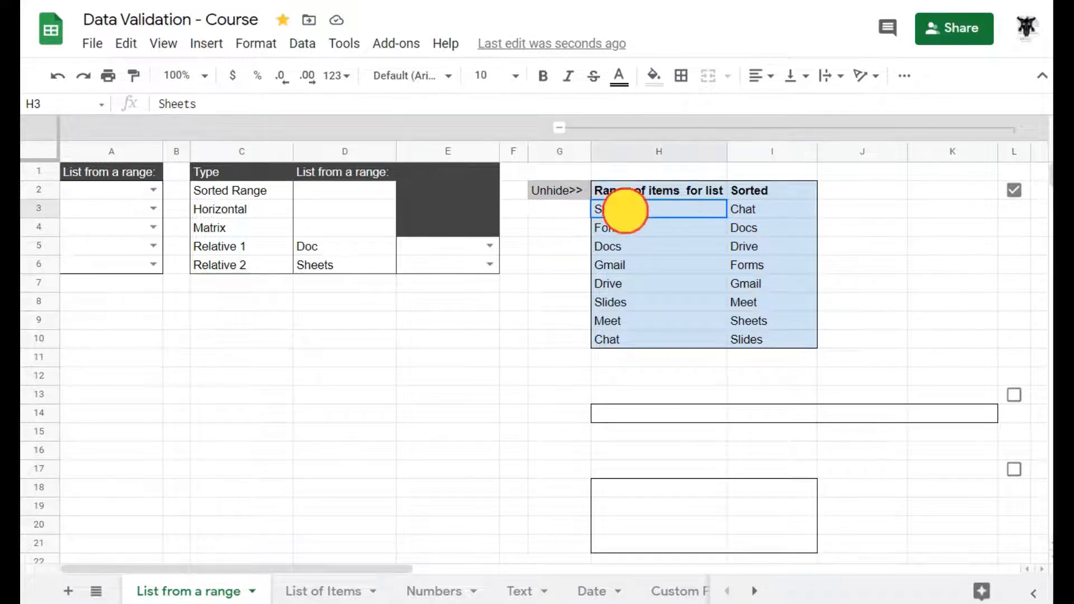
pyautogui.click(738, 213)
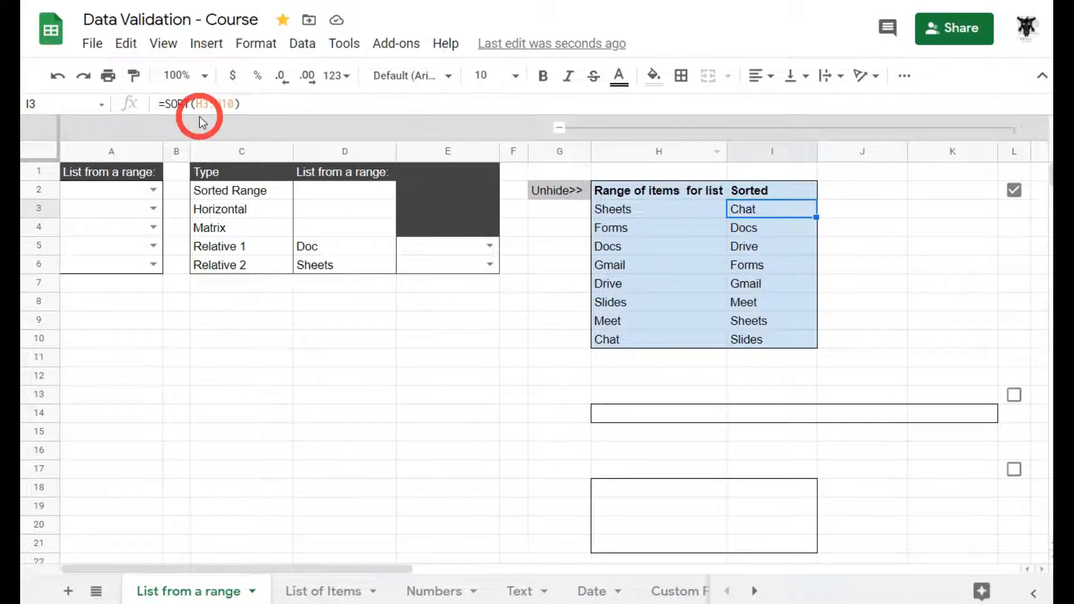
pyautogui.moveTo(643, 211); pyautogui.dragTo(633, 338)
pyautogui.click(777, 210)
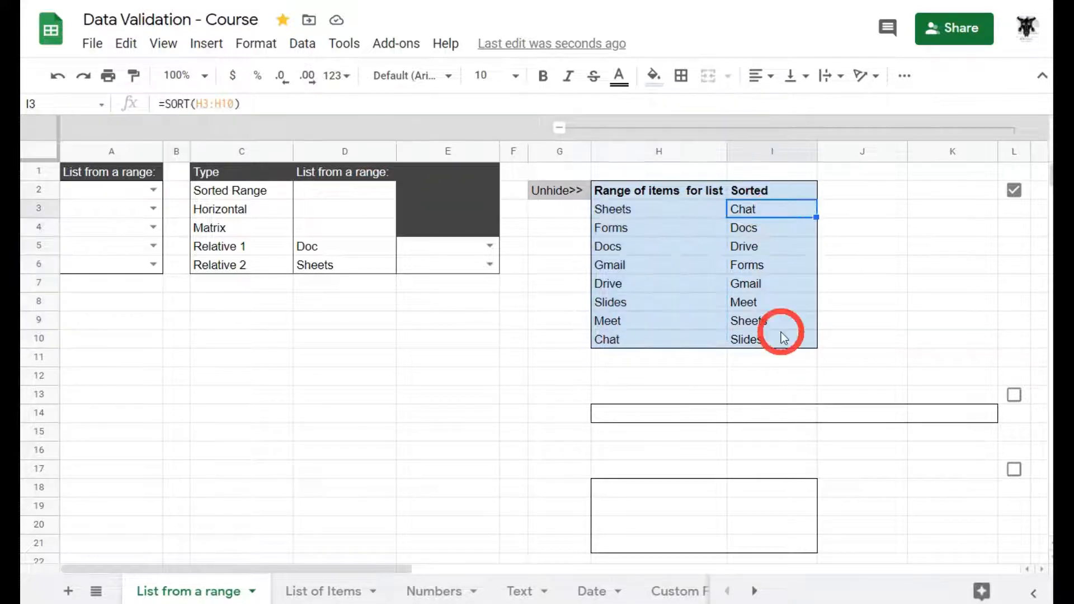
# Set up a list-from-a-range data validation for the Sorted Range cell D2, using I3:I10 as the source.
pyautogui.click(347, 193)
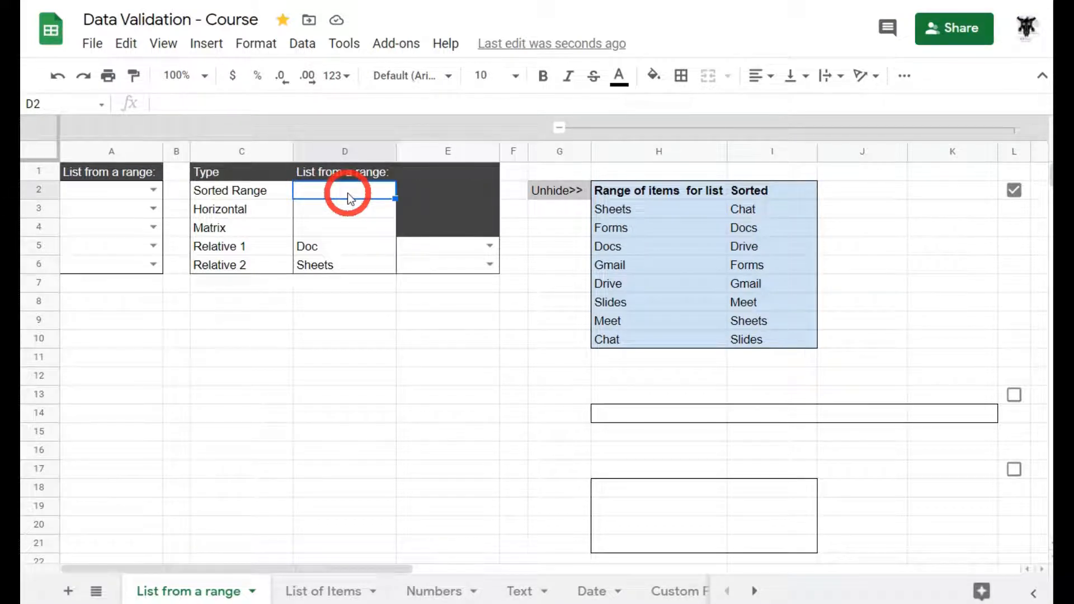
pyautogui.rightClick(347, 193)
pyautogui.scroll(-3, 392, 307)
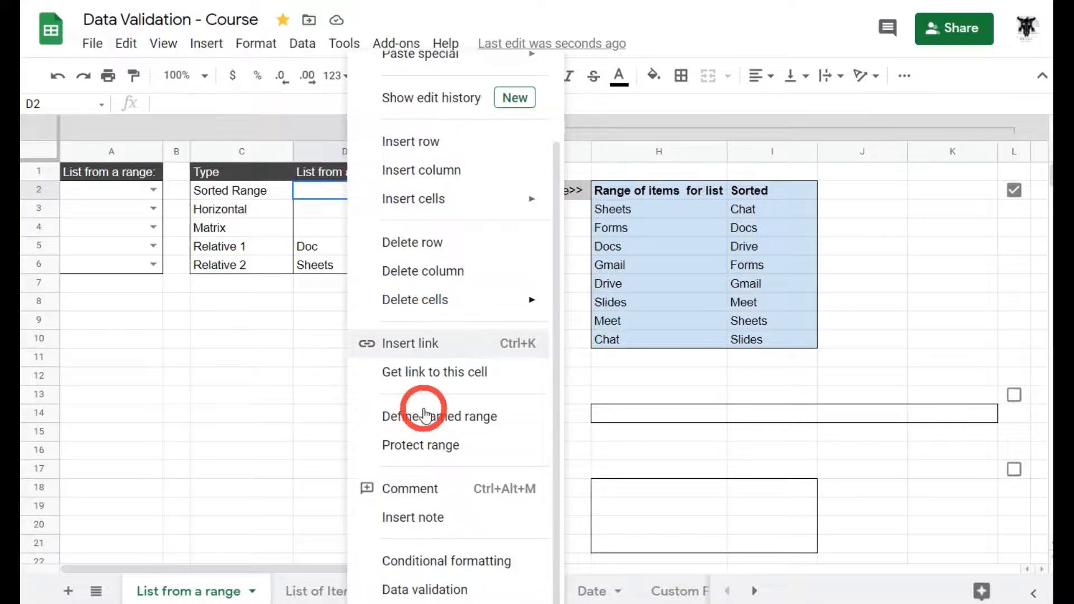
pyautogui.click(450, 591)
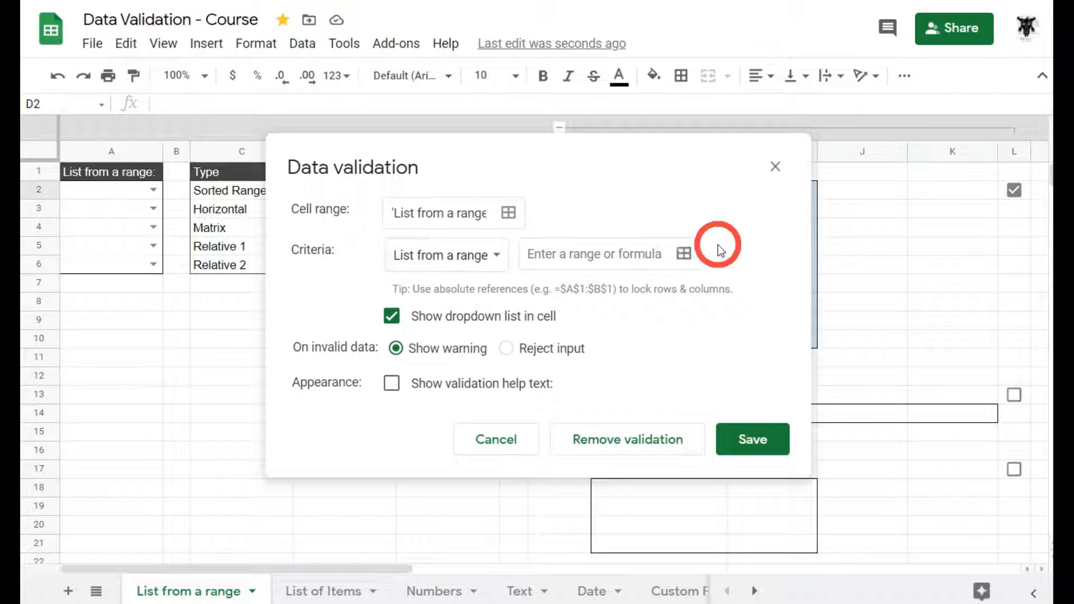
pyautogui.click(684, 255)
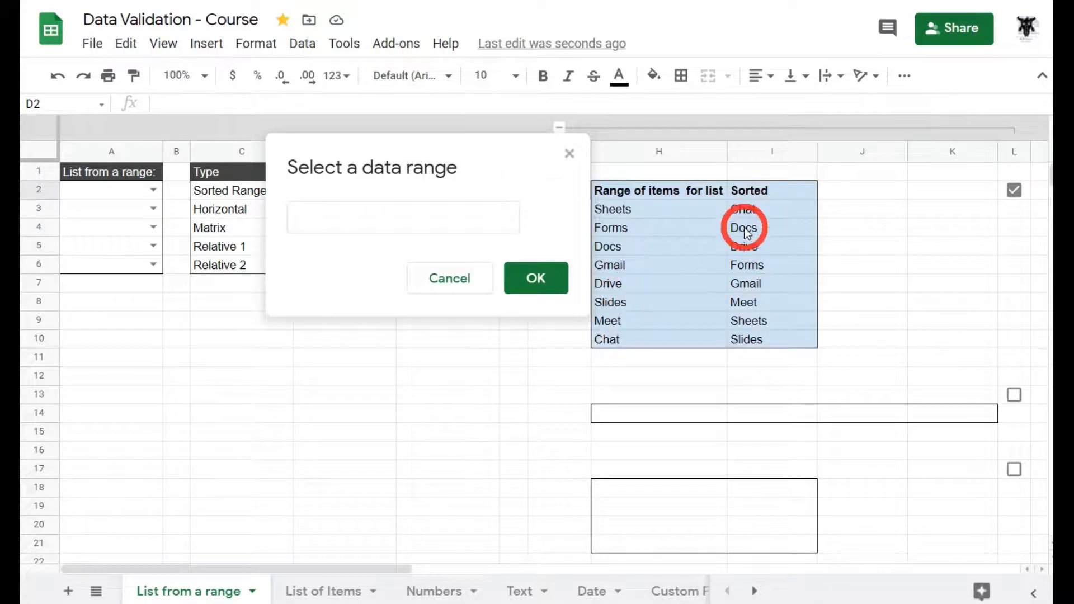
pyautogui.moveTo(770, 215); pyautogui.dragTo(756, 342)
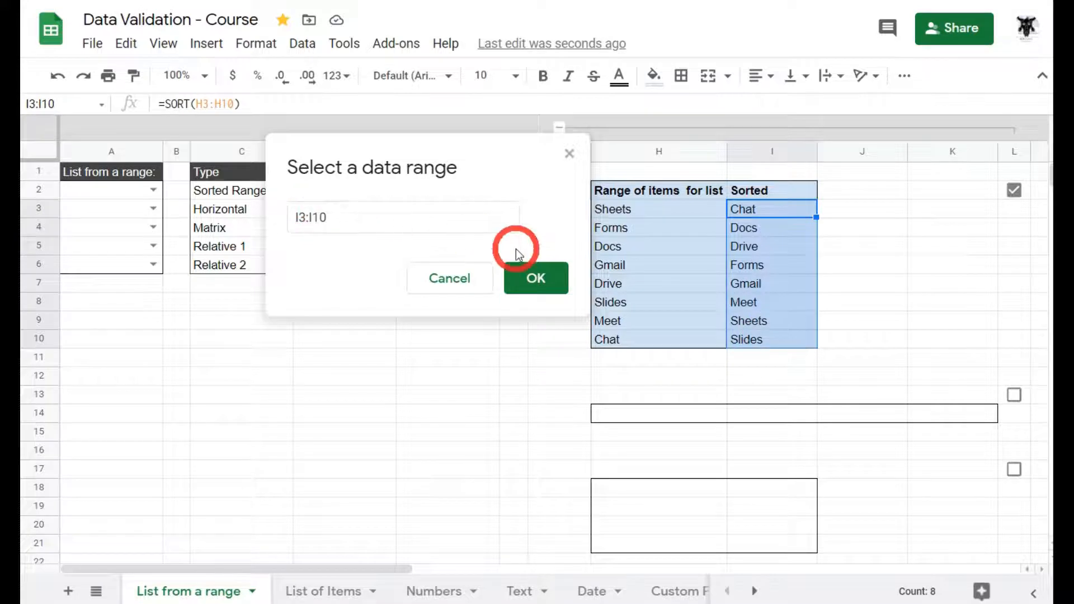
pyautogui.click(550, 284)
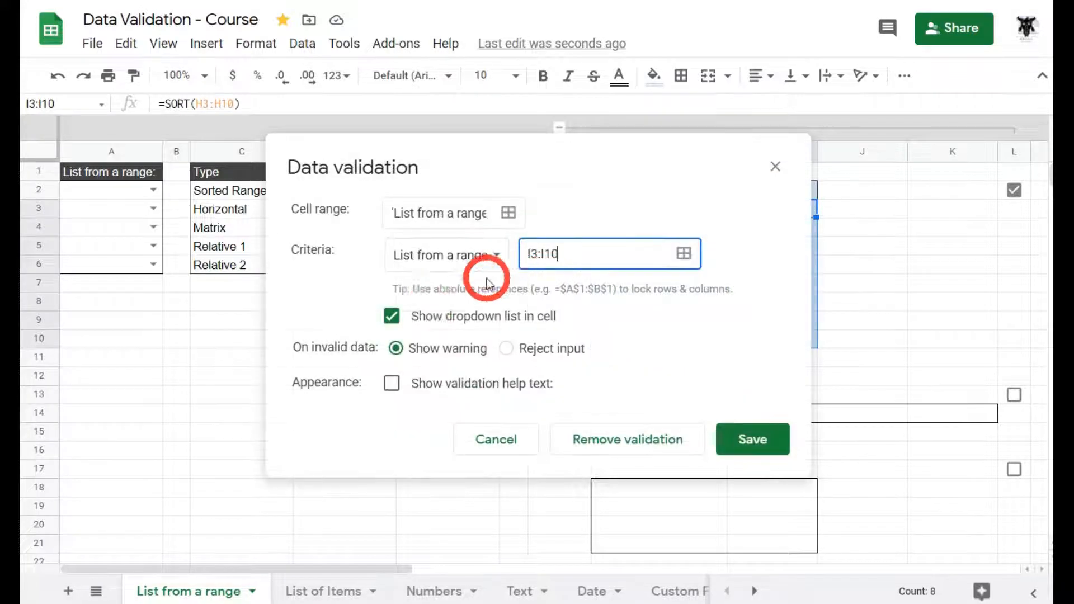
# Make D2's validation reject invalid input and show the help text, save the rule, and check its dropdown.
pyautogui.click(509, 348)
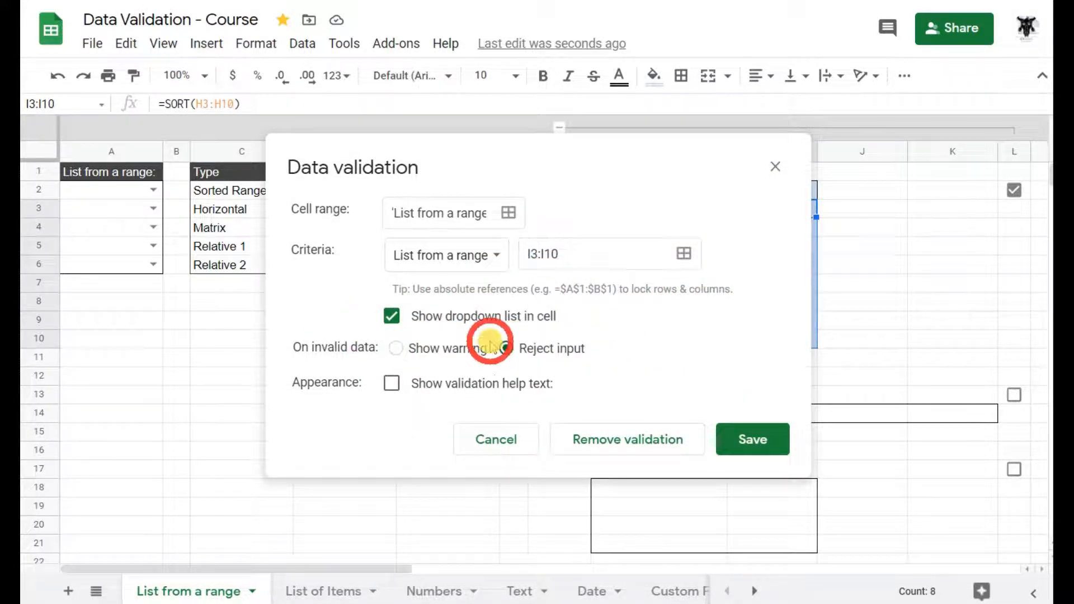
pyautogui.click(392, 384)
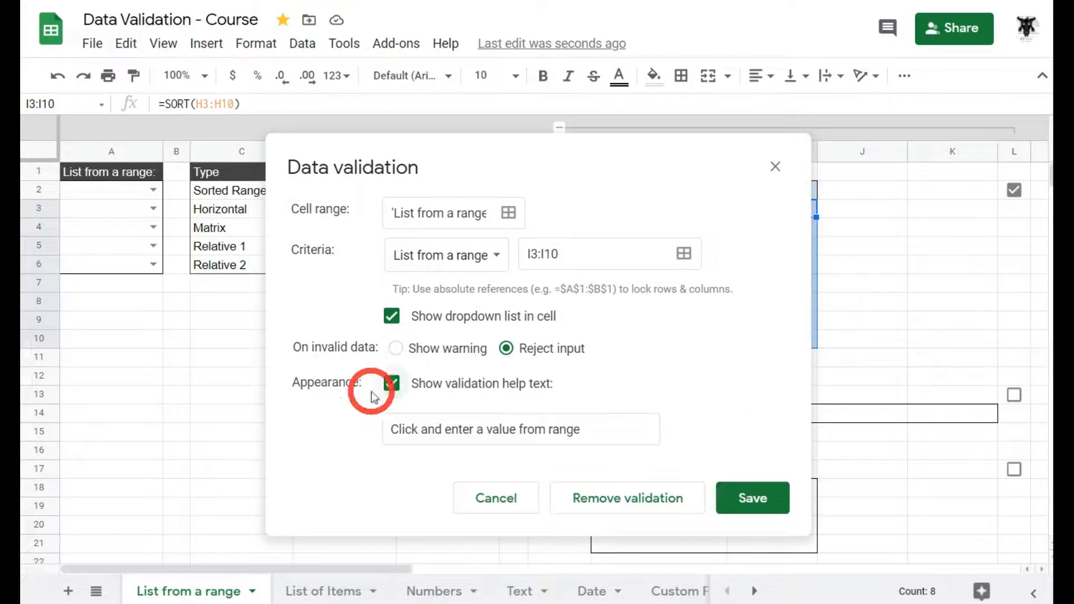
pyautogui.click(771, 499)
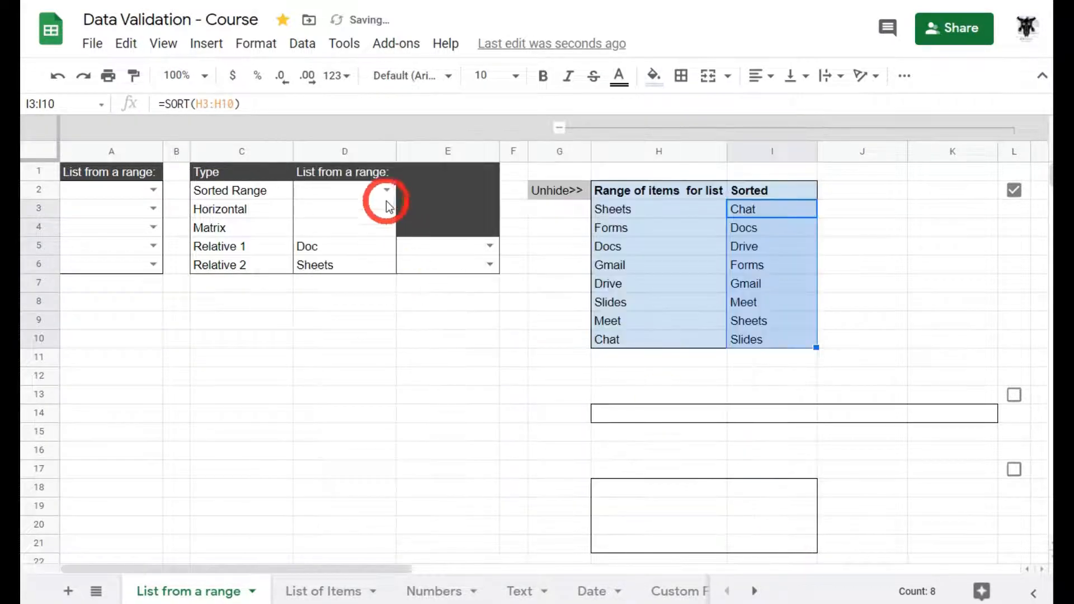
pyautogui.click(385, 190)
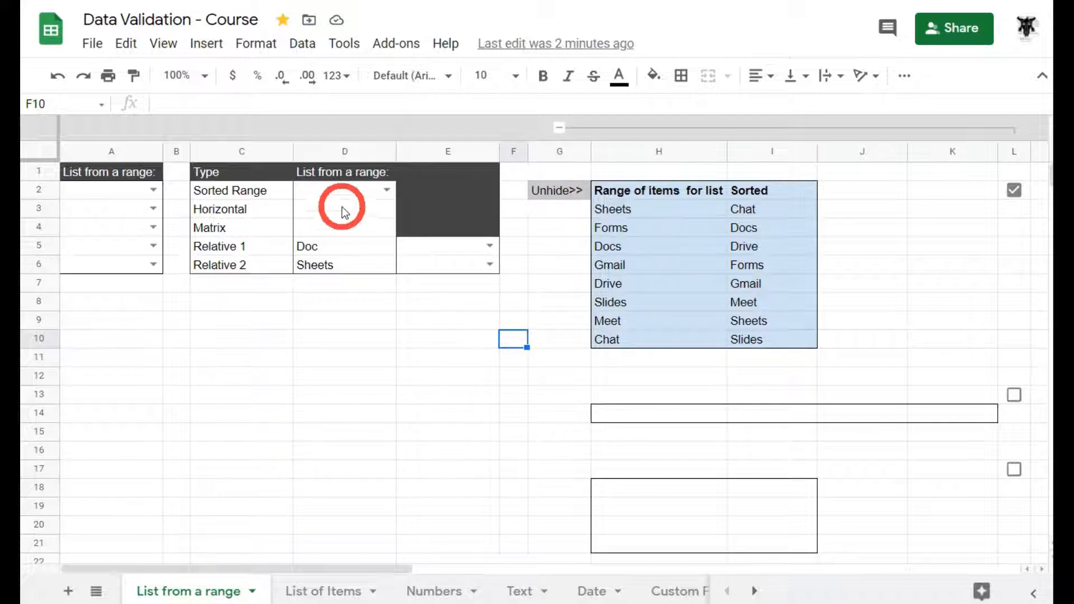
# Reveal the Horizontal Selection list with the L13 checkbox and set up a list-from-a-range validation in D3 sourced from H14:K14.
pyautogui.click(1014, 395)
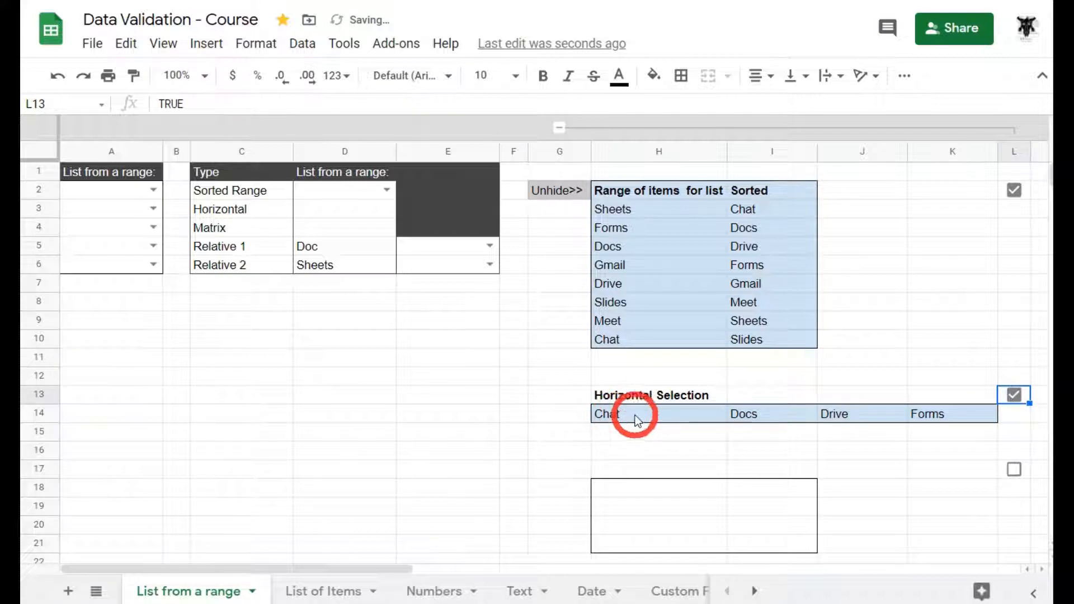
pyautogui.click(366, 216)
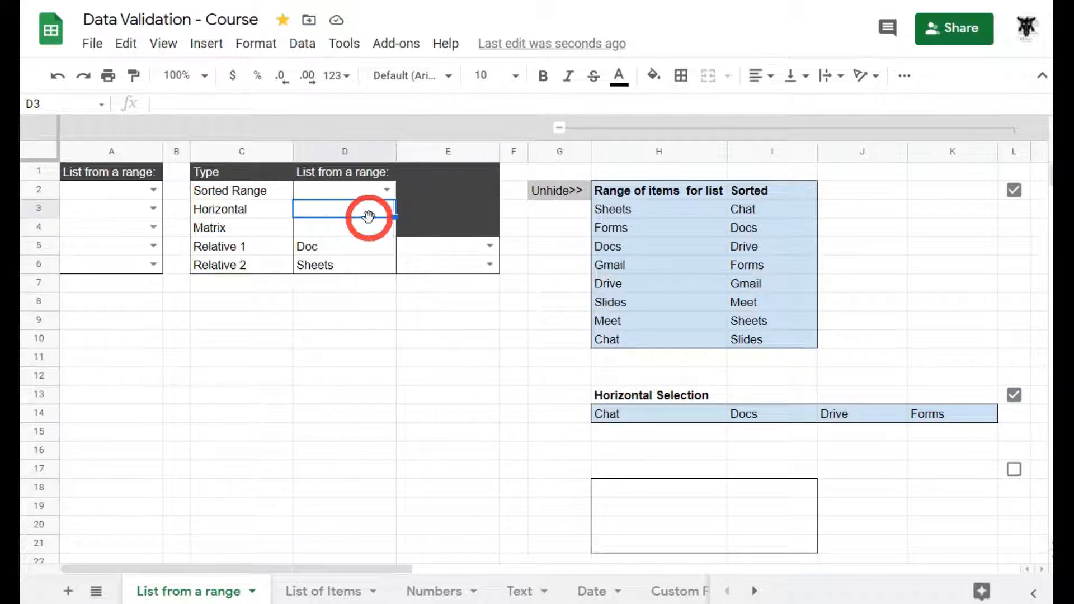
pyautogui.rightClick(367, 210)
pyautogui.scroll(-2, 456, 559)
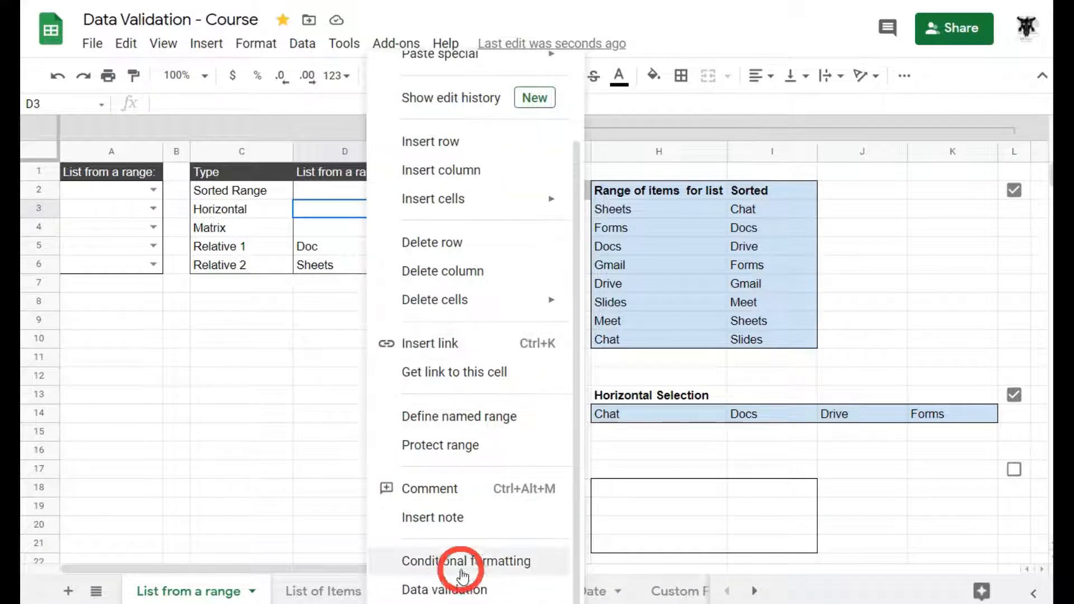
pyautogui.click(472, 577)
pyautogui.moveTo(602, 148); pyautogui.dragTo(783, 7)
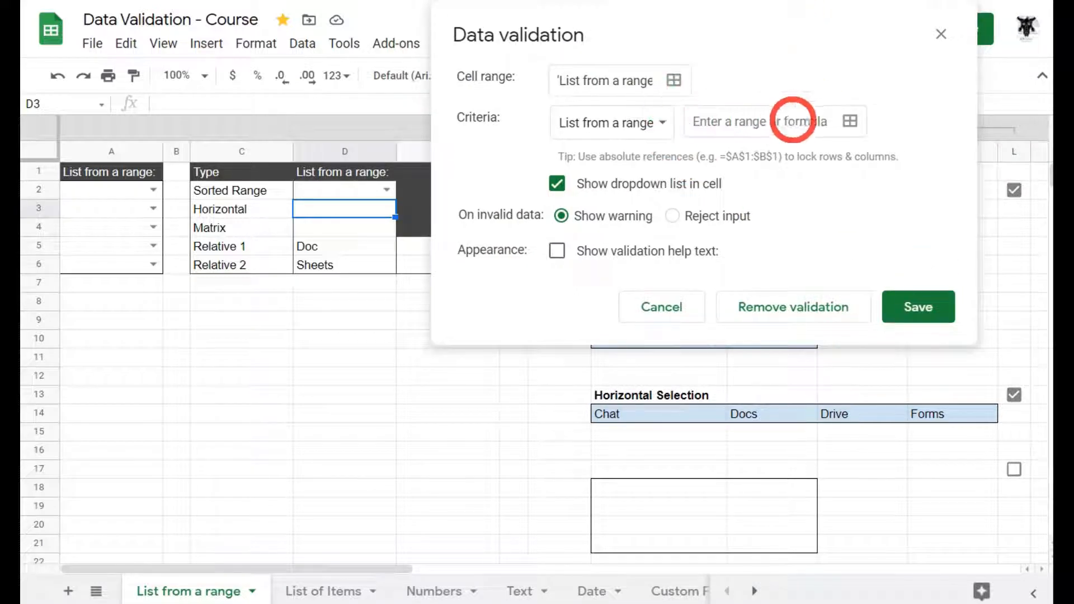
pyautogui.click(850, 124)
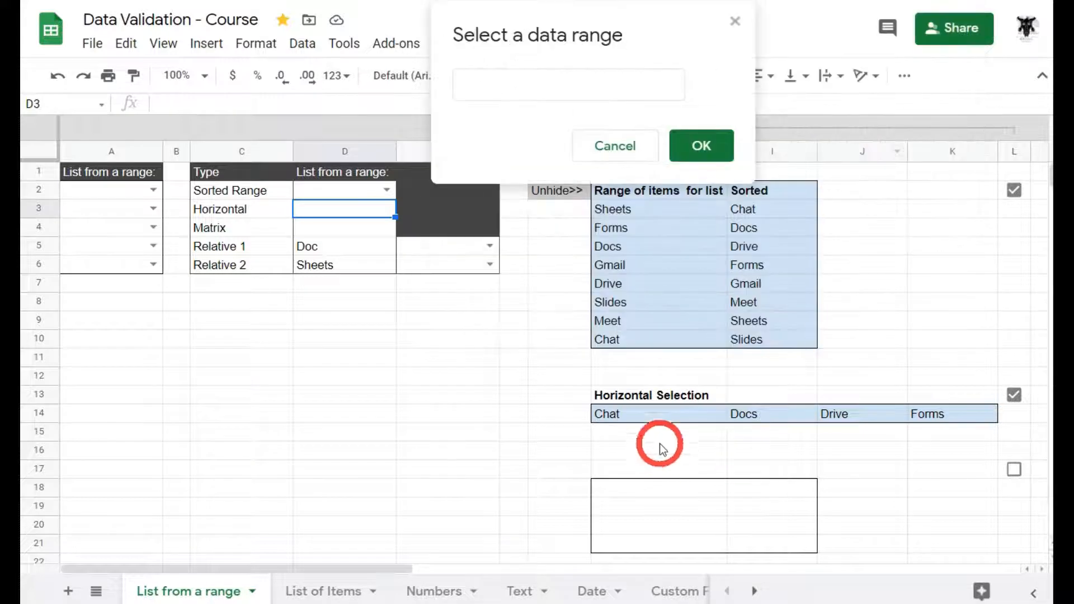
pyautogui.moveTo(610, 415); pyautogui.dragTo(962, 410)
pyautogui.click(736, 118)
pyautogui.click(713, 143)
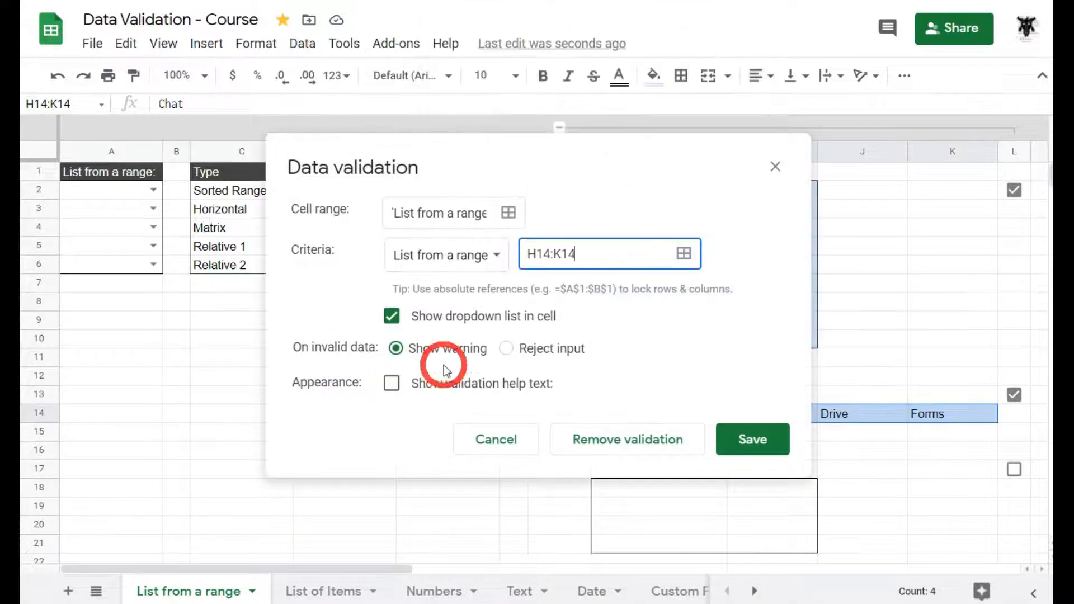
# Make D3's validation reject invalid input and show the help text, and save the rule.
pyautogui.click(519, 352)
pyautogui.click(391, 383)
pyautogui.click(744, 494)
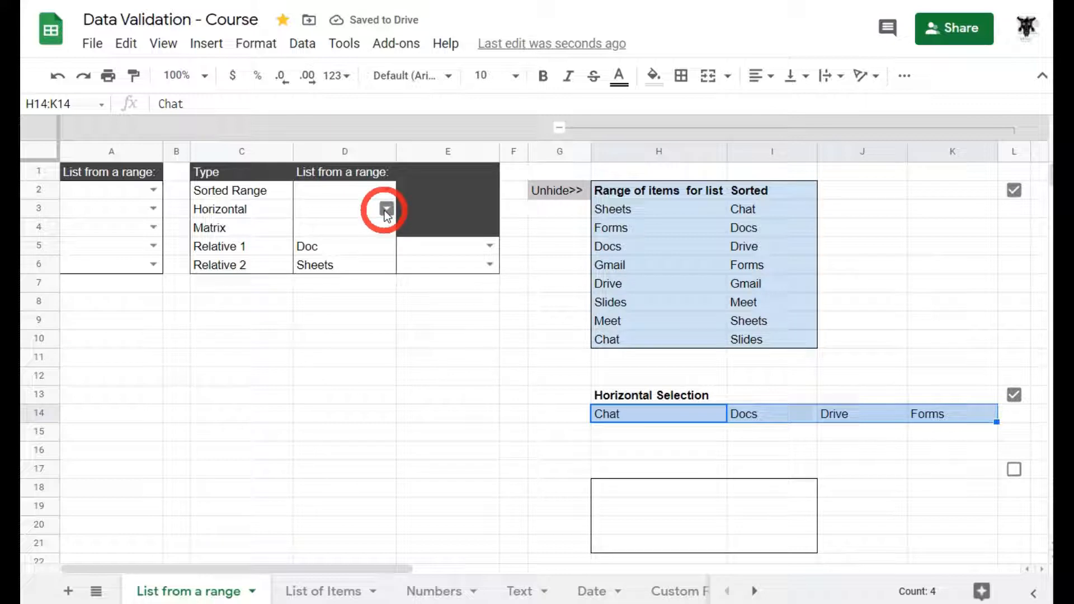
# Choose Docs from the new dropdown in the Horizontal cell D3.
pyautogui.click(386, 210)
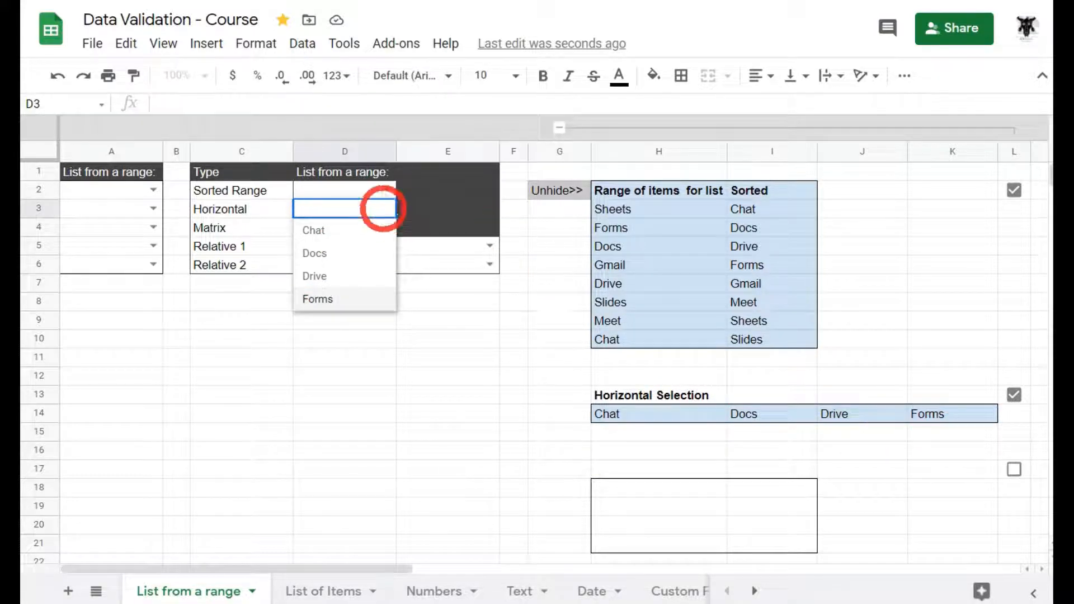
pyautogui.click(372, 252)
pyautogui.click(368, 357)
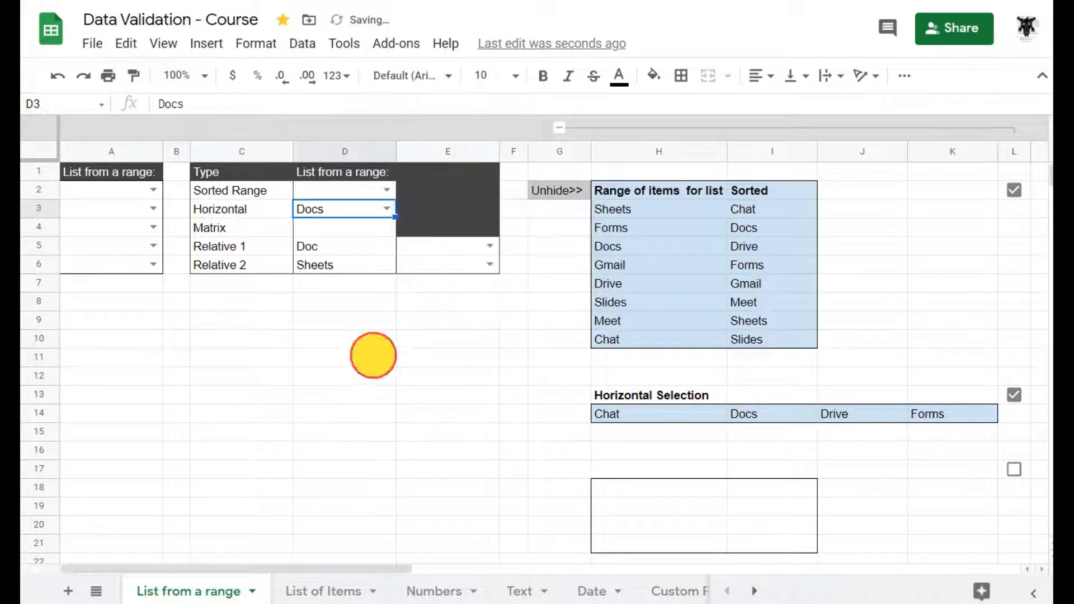
# Tick the checkbox in L17 to reveal the Matrix source list and compare it with the Matrix row in the type table.
pyautogui.scroll(-2, 966, 372)
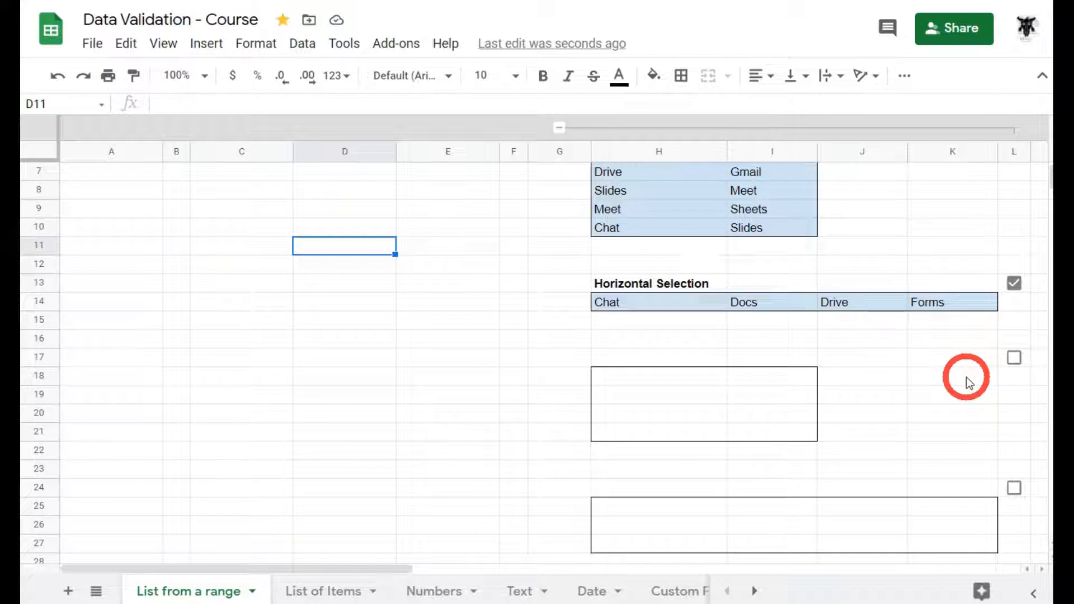
pyautogui.click(1013, 358)
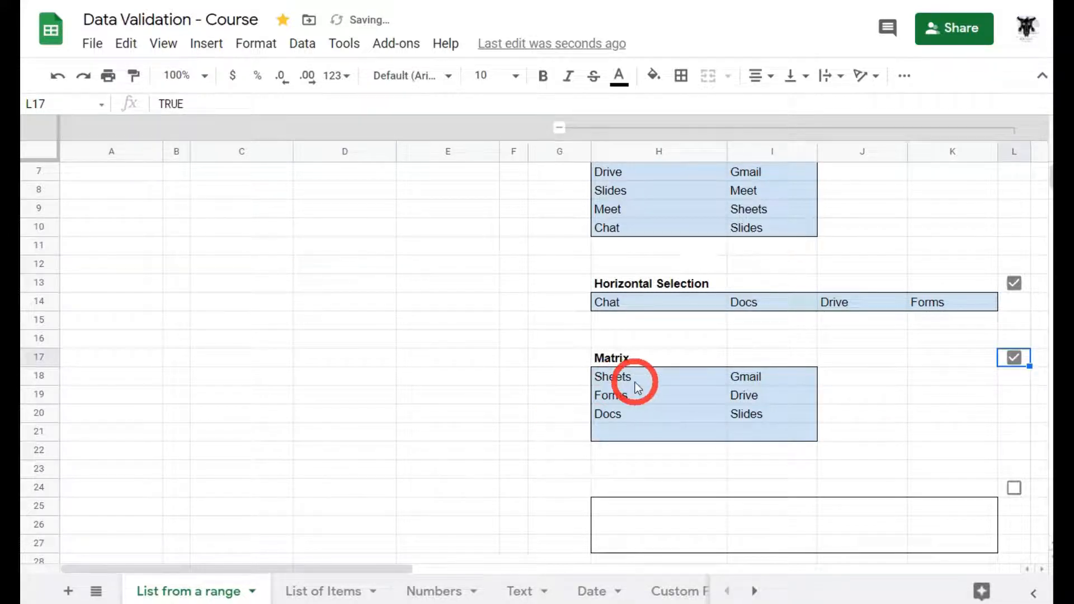
pyautogui.scroll(2, 615, 324)
pyautogui.scroll(-2, 604, 391)
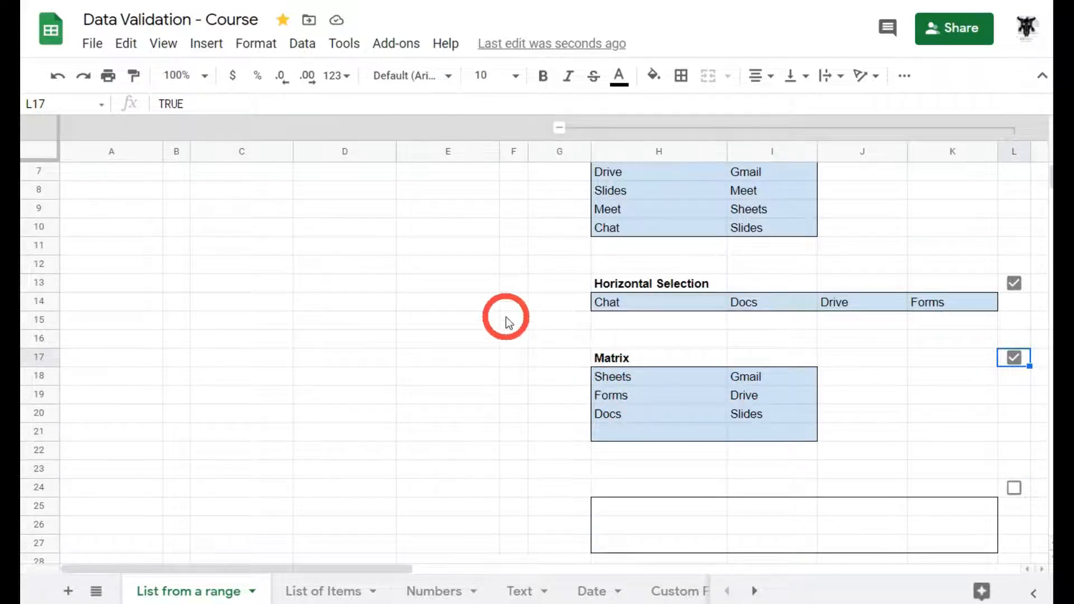
pyautogui.scroll(2, 507, 318)
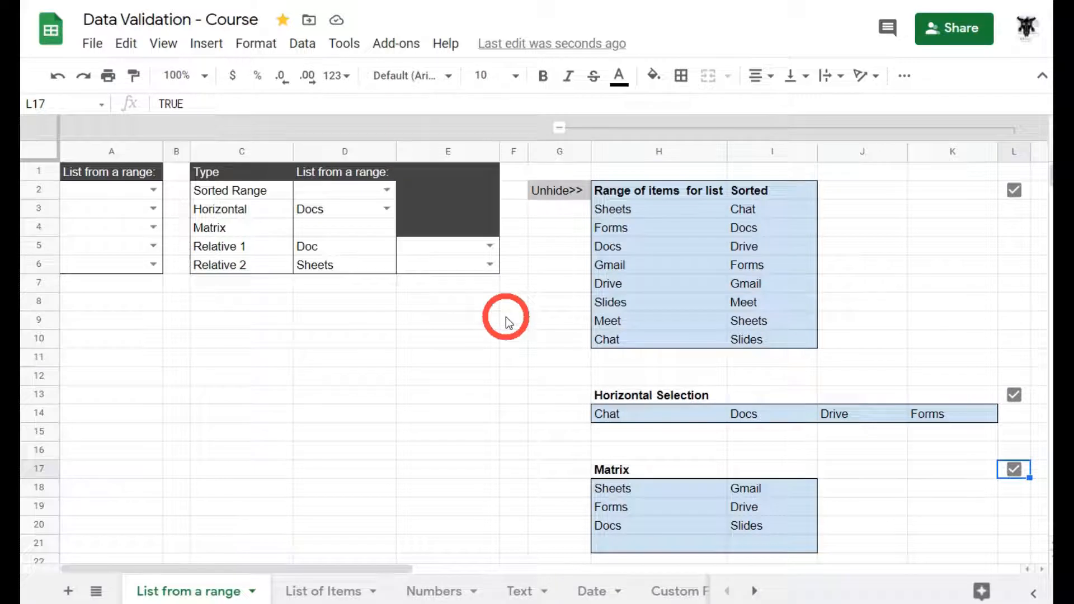
# Set up a list-from-a-range validation in the Matrix cell D4 sourced from H18:I20.
pyautogui.click(348, 228)
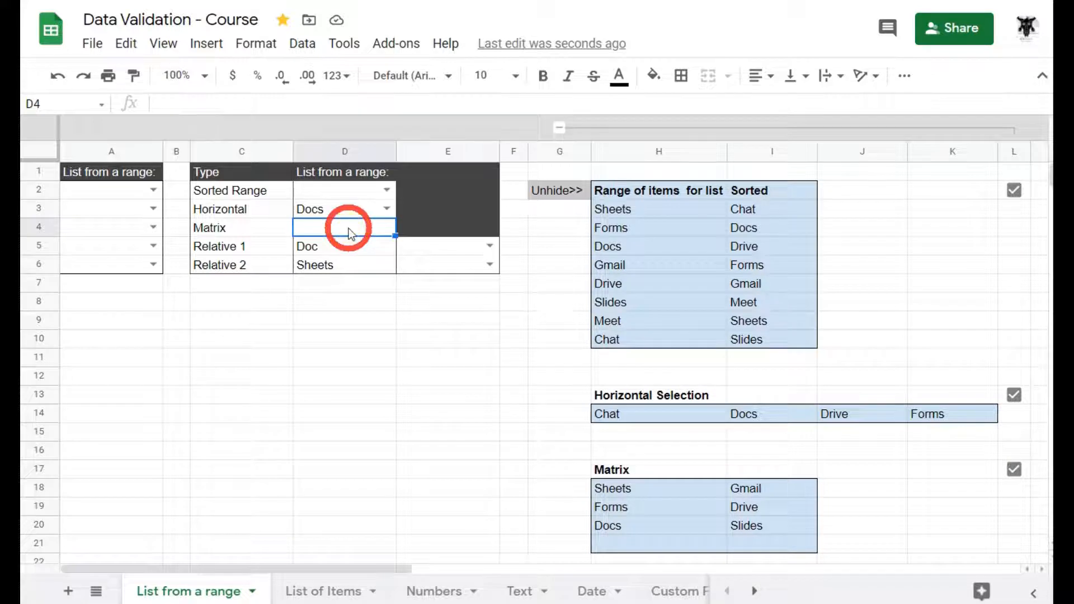
pyautogui.rightClick(348, 229)
pyautogui.scroll(-2, 391, 504)
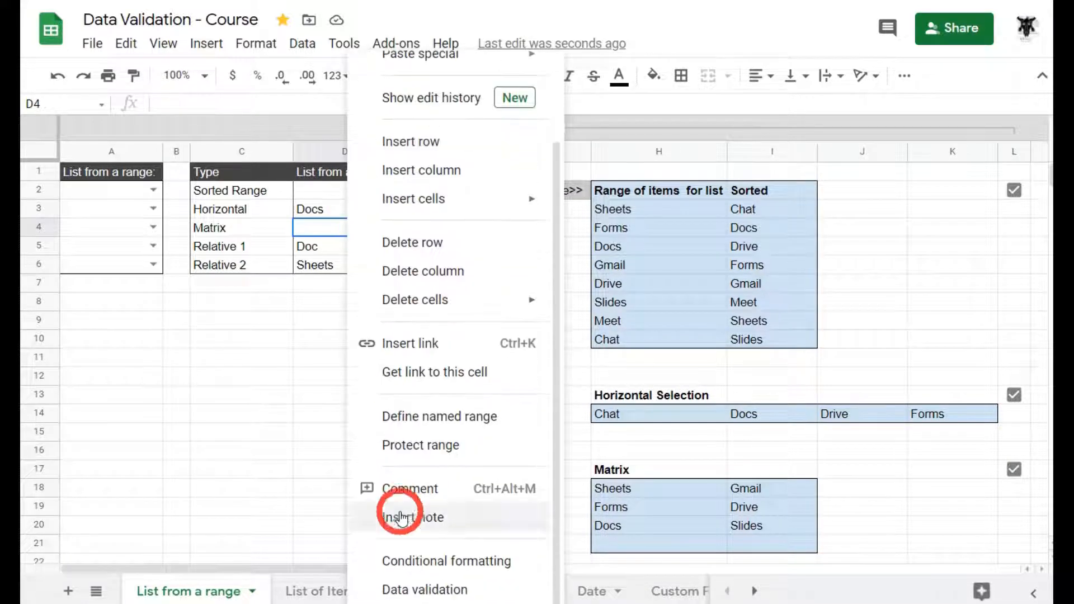
pyautogui.click(427, 581)
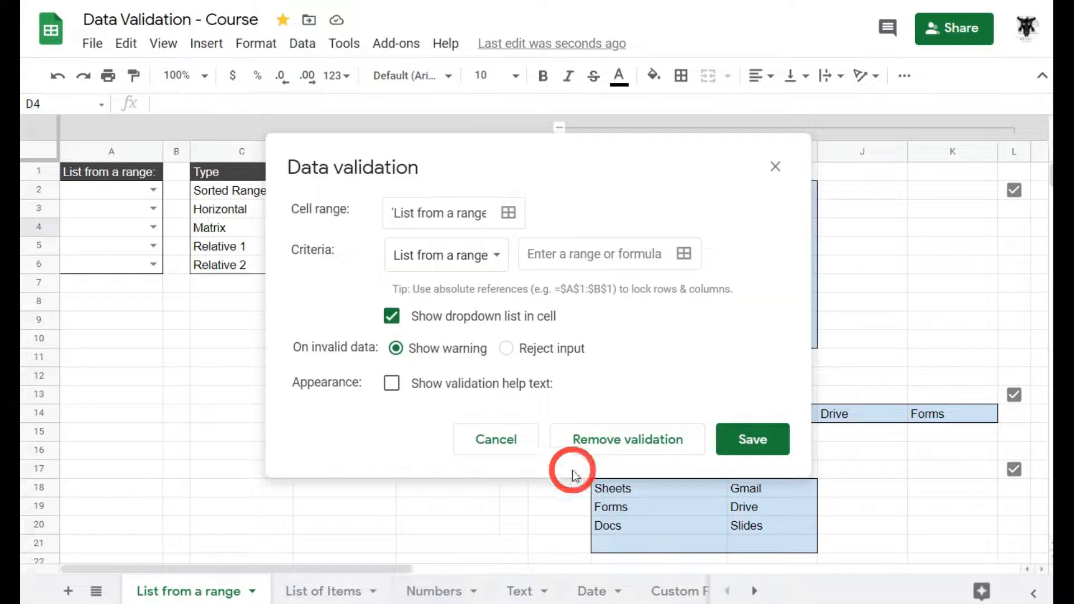
pyautogui.click(685, 256)
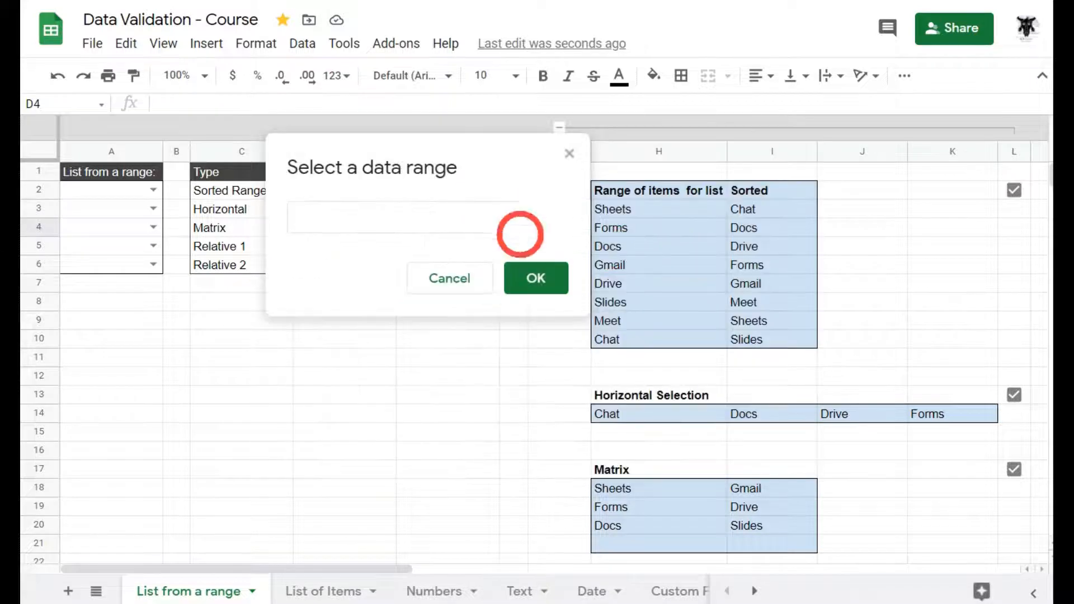
pyautogui.moveTo(629, 490)
pyautogui.mouseDown()
pyautogui.moveTo(712, 520)
pyautogui.moveTo(749, 526)
pyautogui.moveTo(749, 517)
pyautogui.mouseUp()
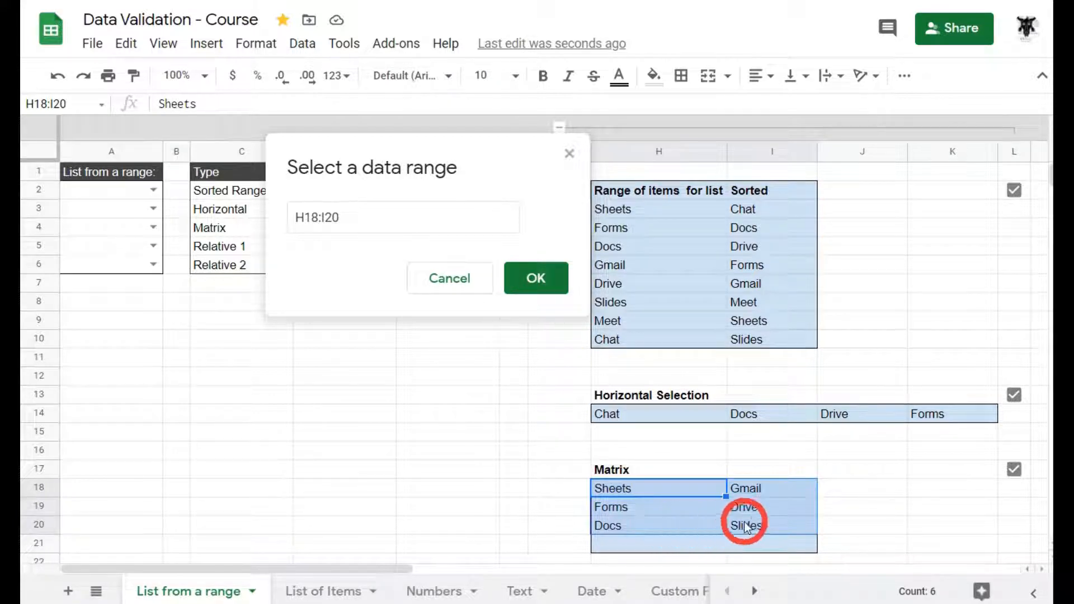
pyautogui.click(539, 278)
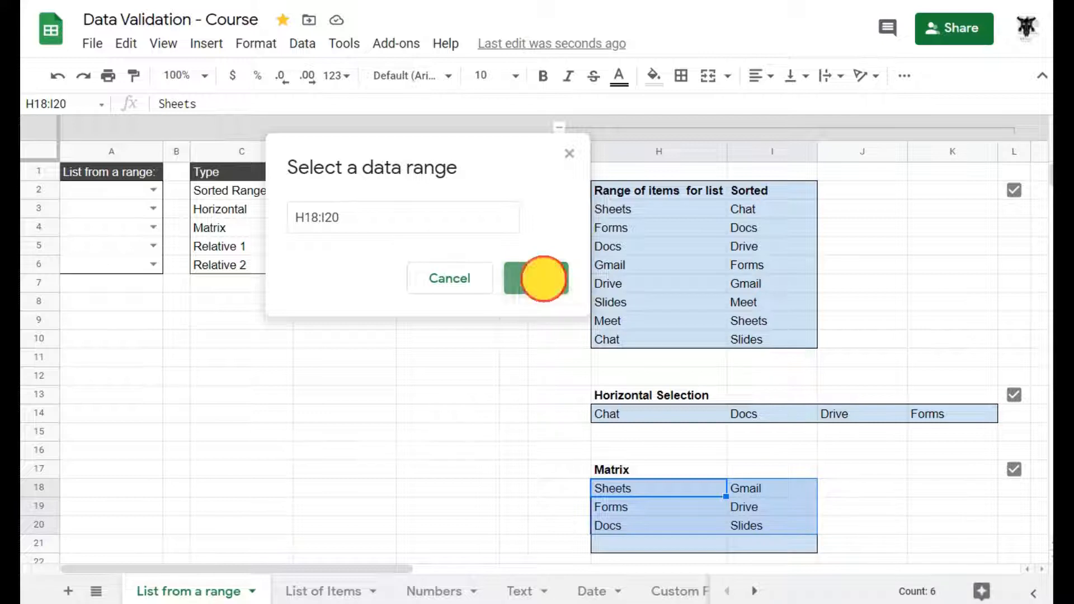
# Make D4's validation reject invalid input and show the validation help text, and save the rule.
pyautogui.click(506, 348)
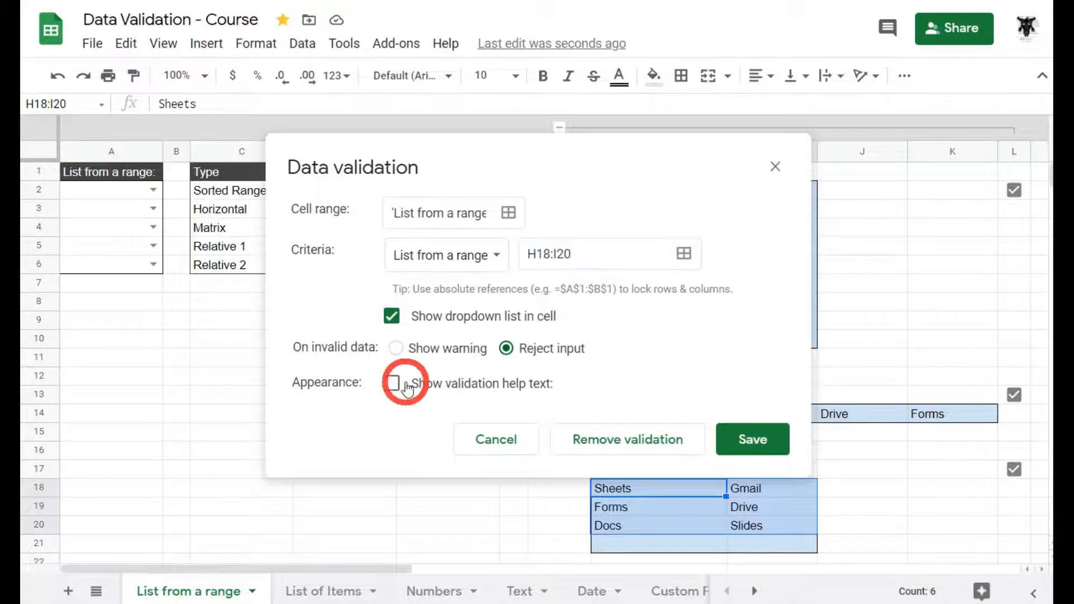
pyautogui.click(394, 384)
pyautogui.click(760, 504)
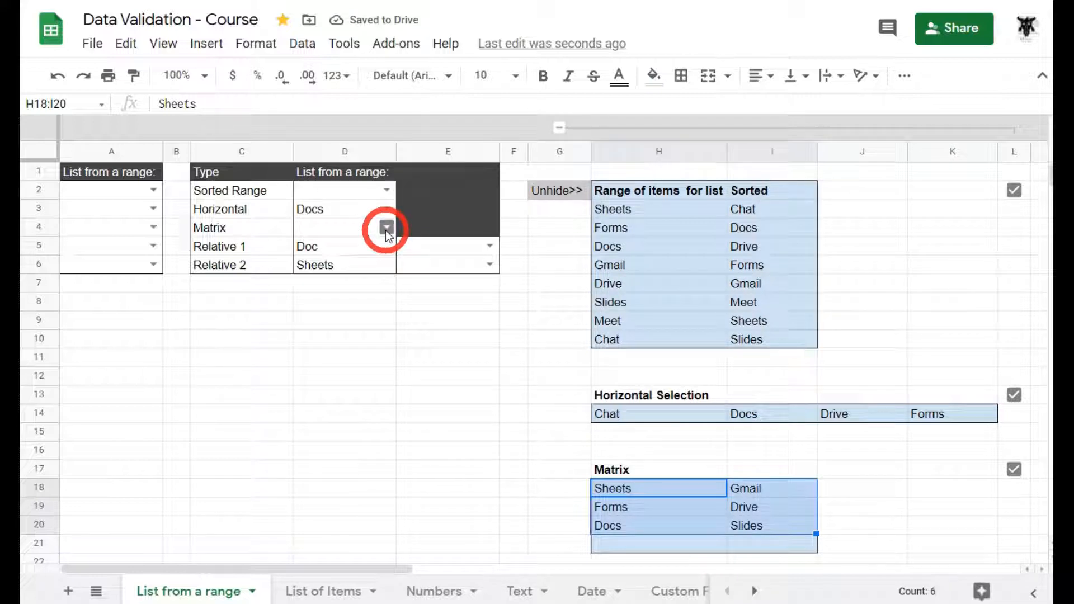
# Choose Gmail from the new dropdown in the Matrix cell D4.
pyautogui.click(386, 229)
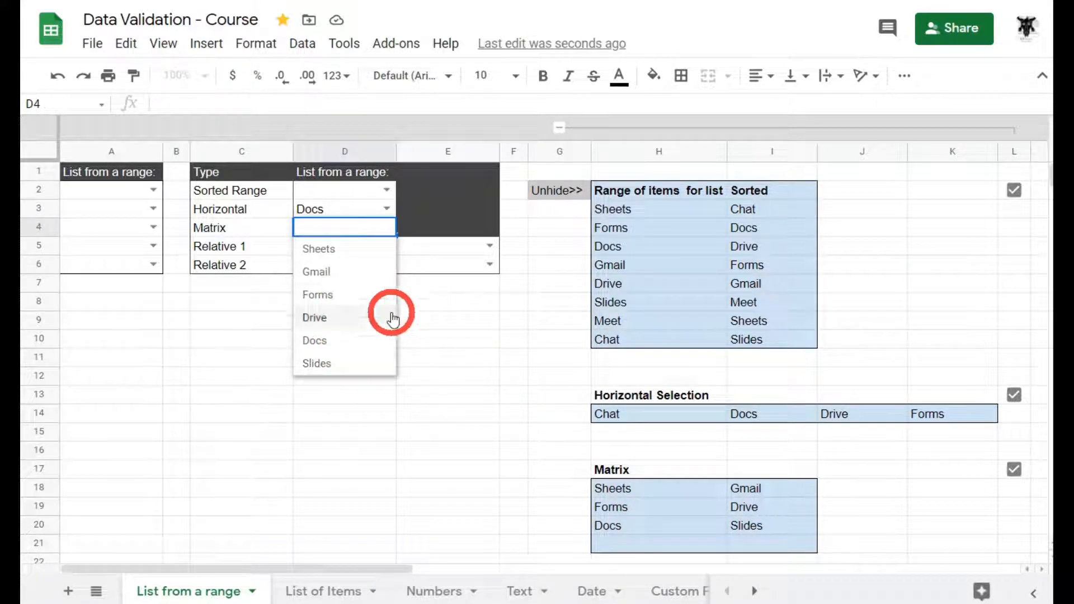
pyautogui.click(332, 272)
pyautogui.click(402, 361)
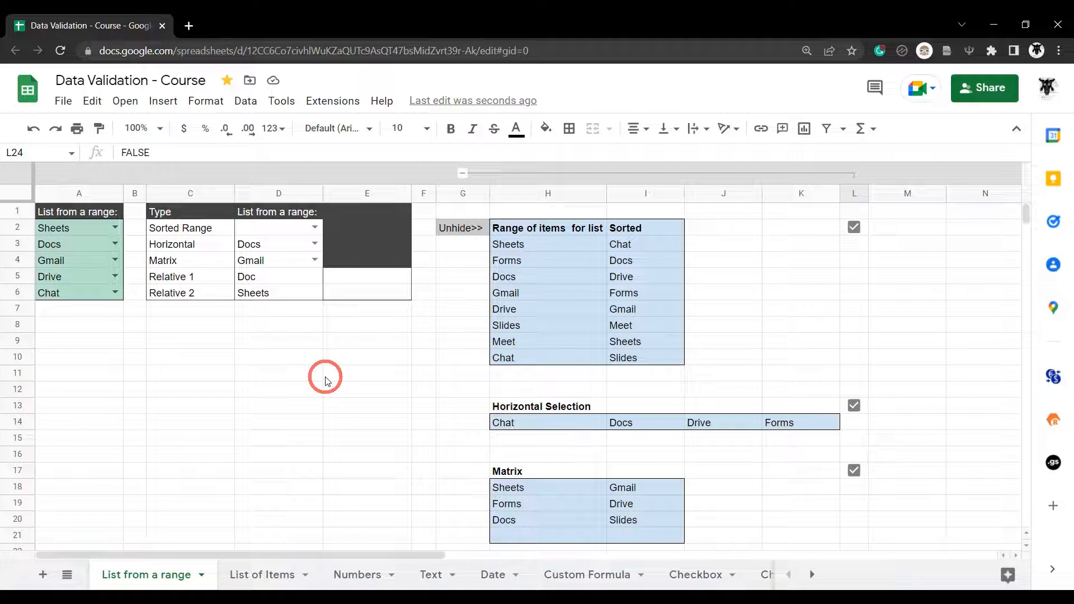
# Open the data validation rule of the Horizontal cell D3 and examine the absolute references in its source range.
pyautogui.click(279, 246)
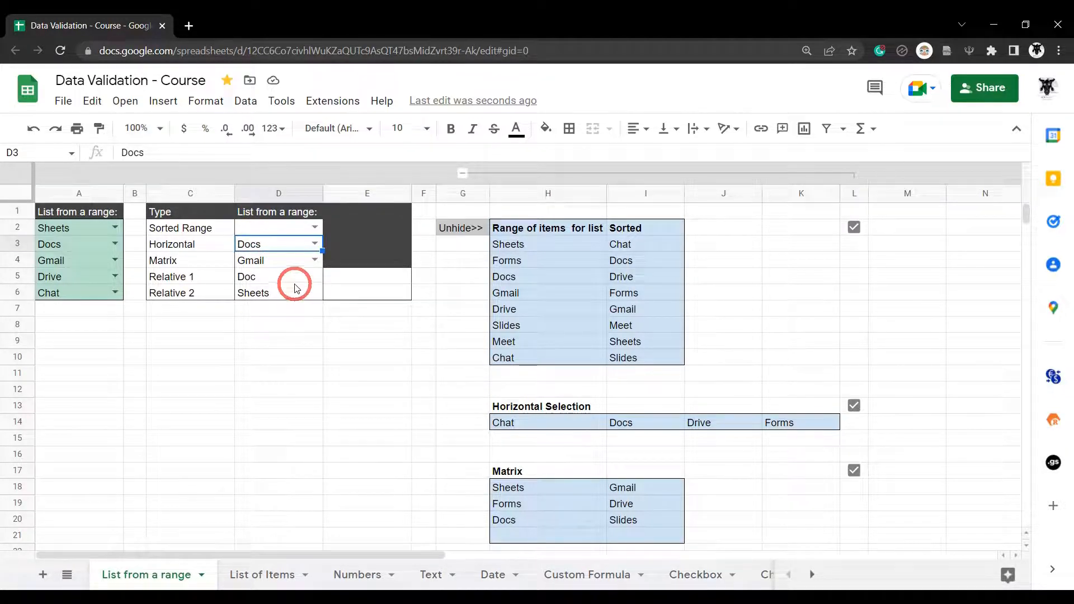
pyautogui.rightClick(296, 247)
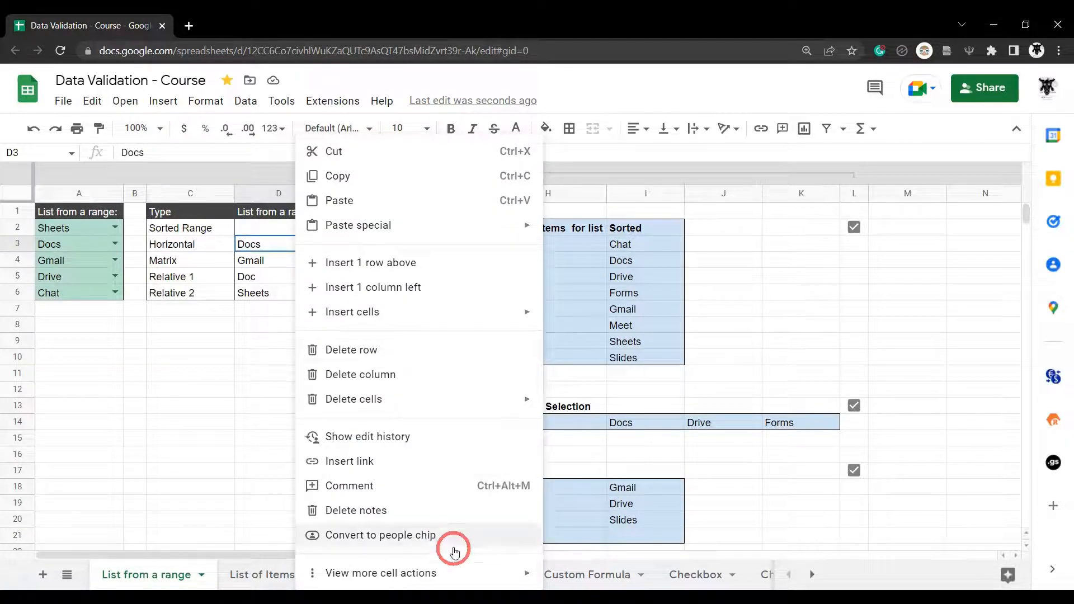
pyautogui.moveTo(462, 575)
pyautogui.click(642, 484)
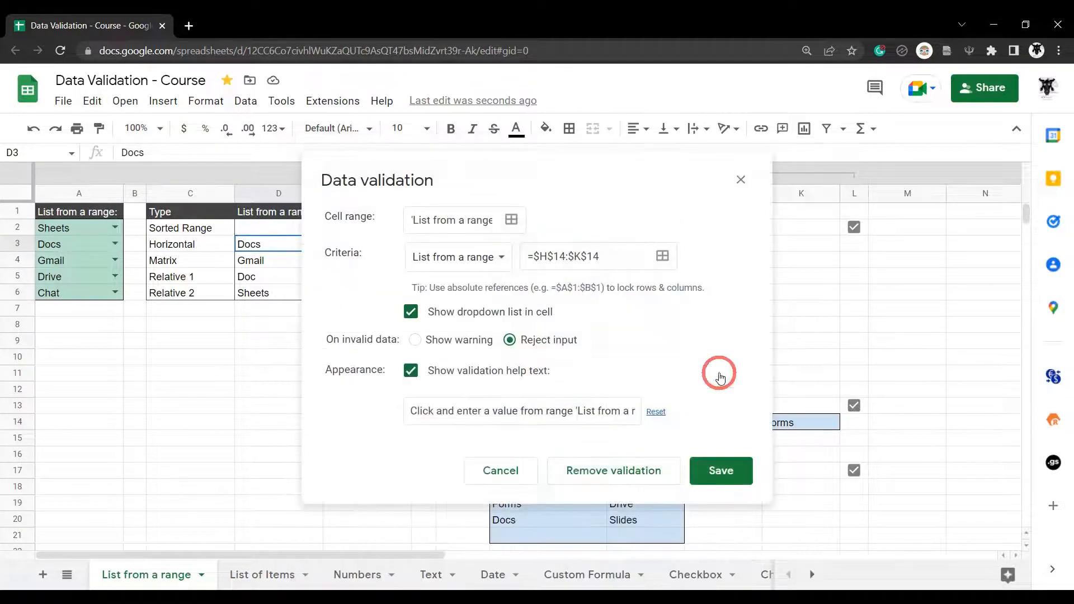
pyautogui.click(540, 256)
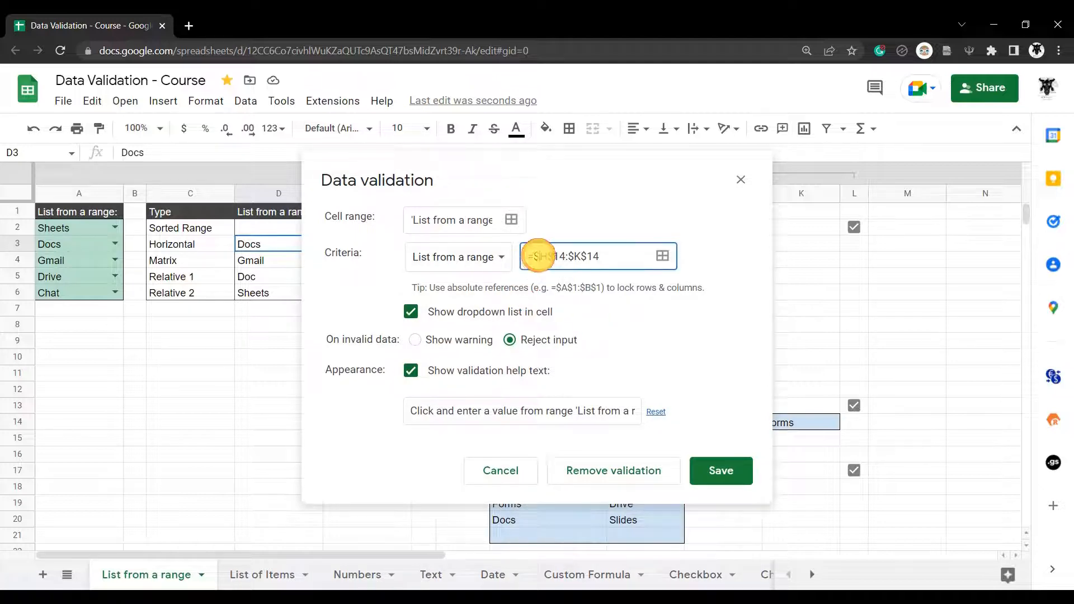
pyautogui.doubleClick(550, 255)
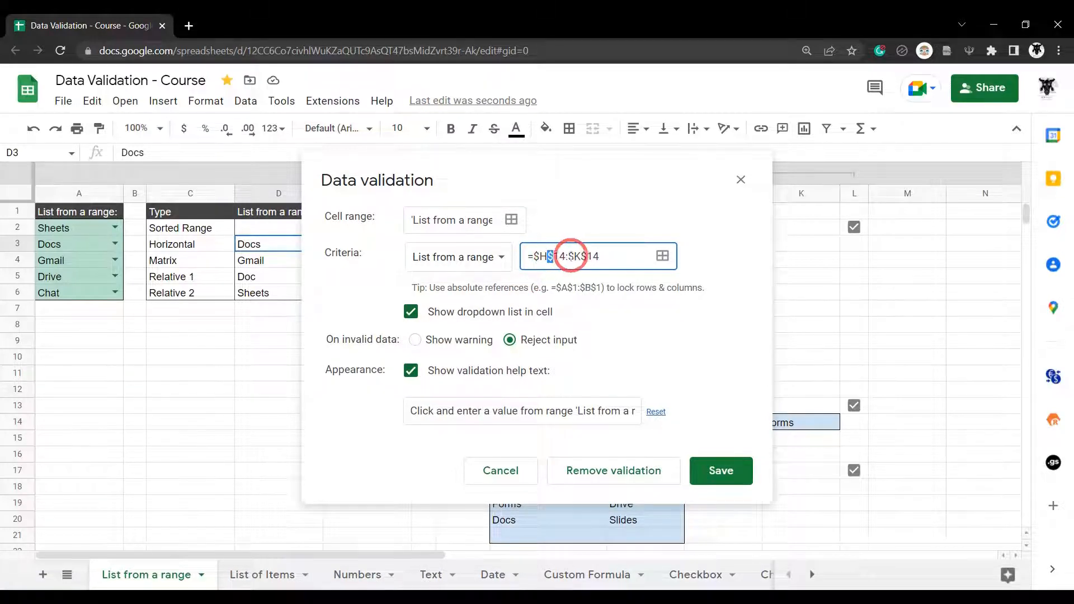
pyautogui.click(571, 256)
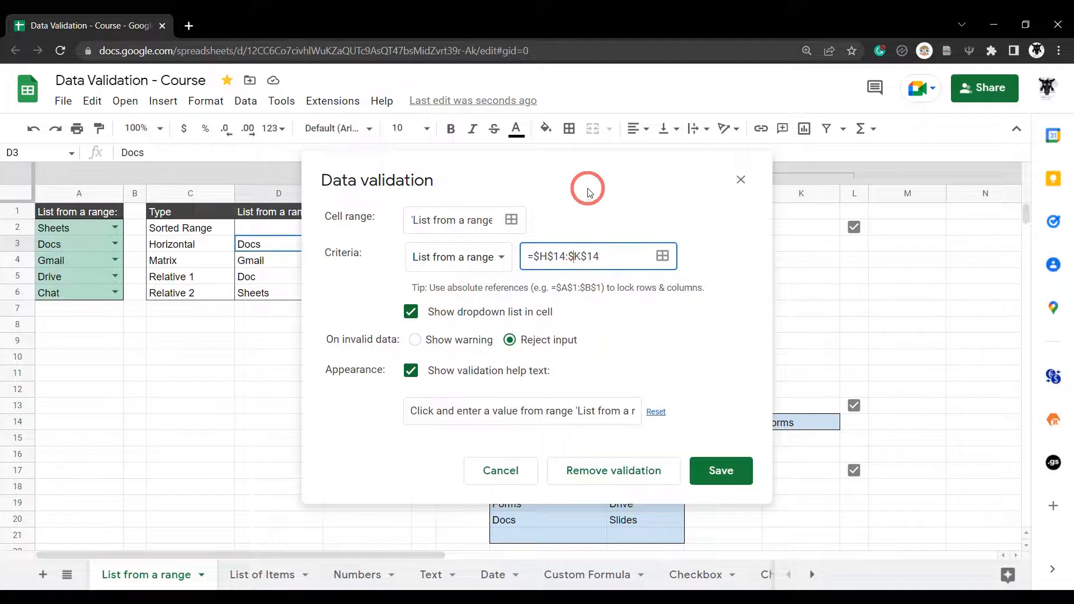
# Move the validation dialog clear of the type table, review D3 against its criteria range, and close the dialog without saving.
pyautogui.moveTo(592, 185); pyautogui.dragTo(289, 134)
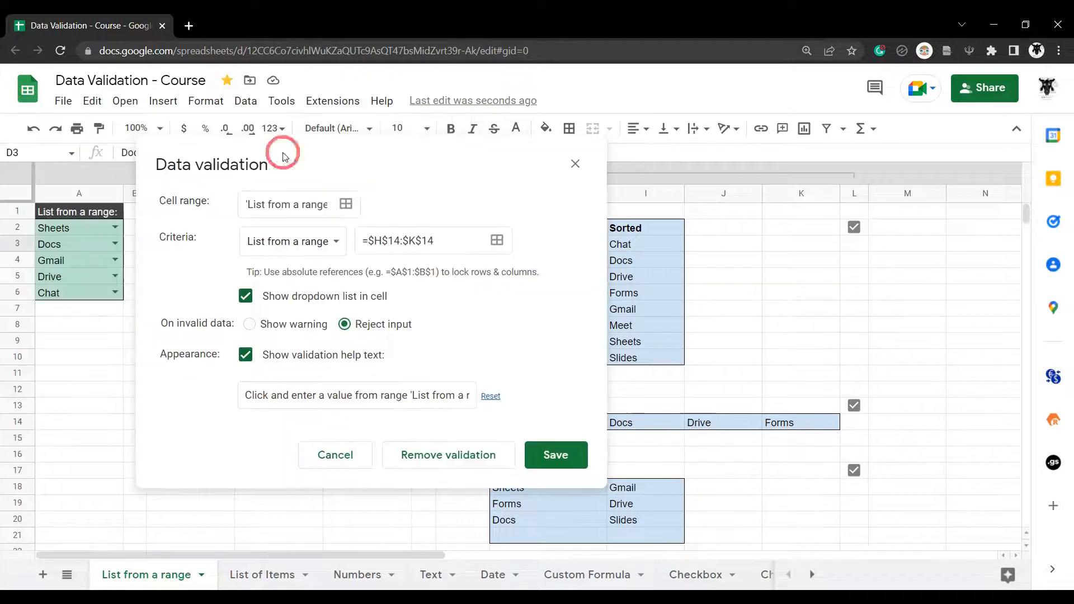
pyautogui.moveTo(283, 151)
pyautogui.mouseDown()
pyautogui.moveTo(502, 171)
pyautogui.moveTo(309, 158)
pyautogui.moveTo(556, 125)
pyautogui.moveTo(721, 84)
pyautogui.moveTo(709, 102)
pyautogui.mouseUp()
pyautogui.click(283, 245)
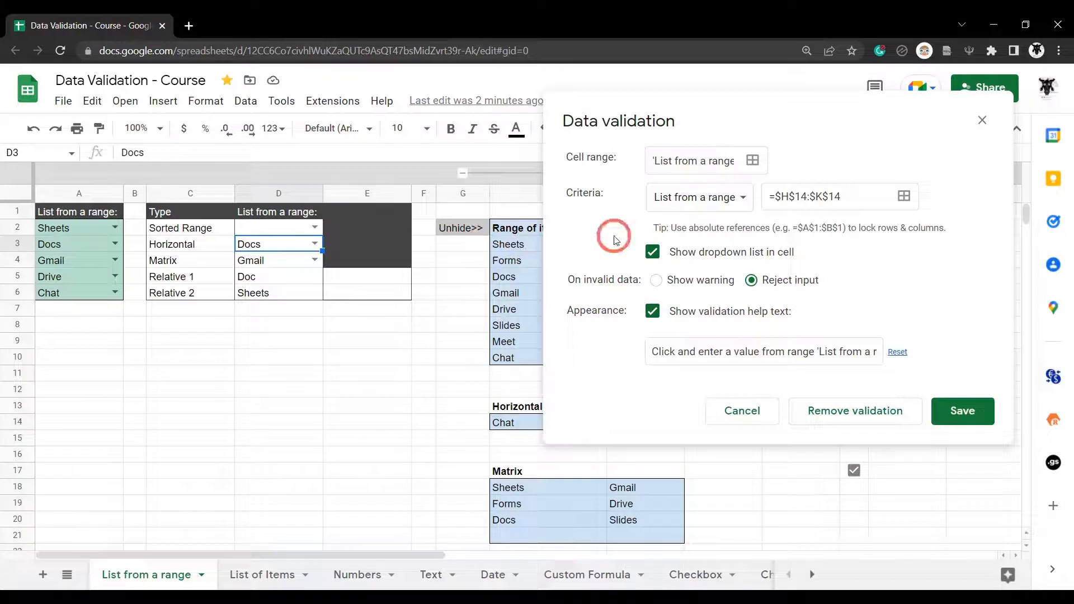
pyautogui.click(786, 201)
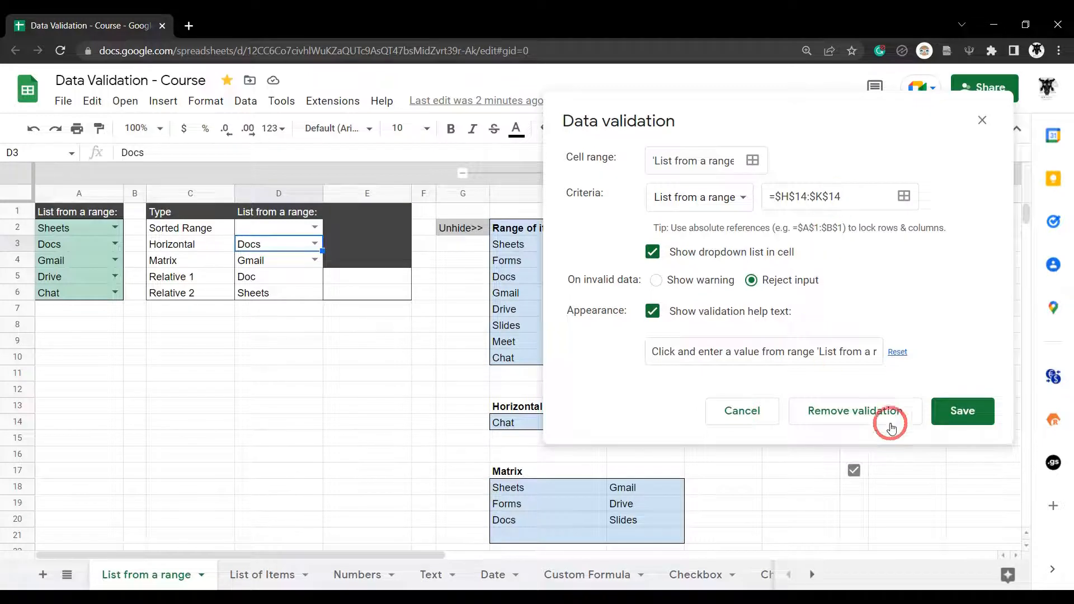
pyautogui.click(981, 120)
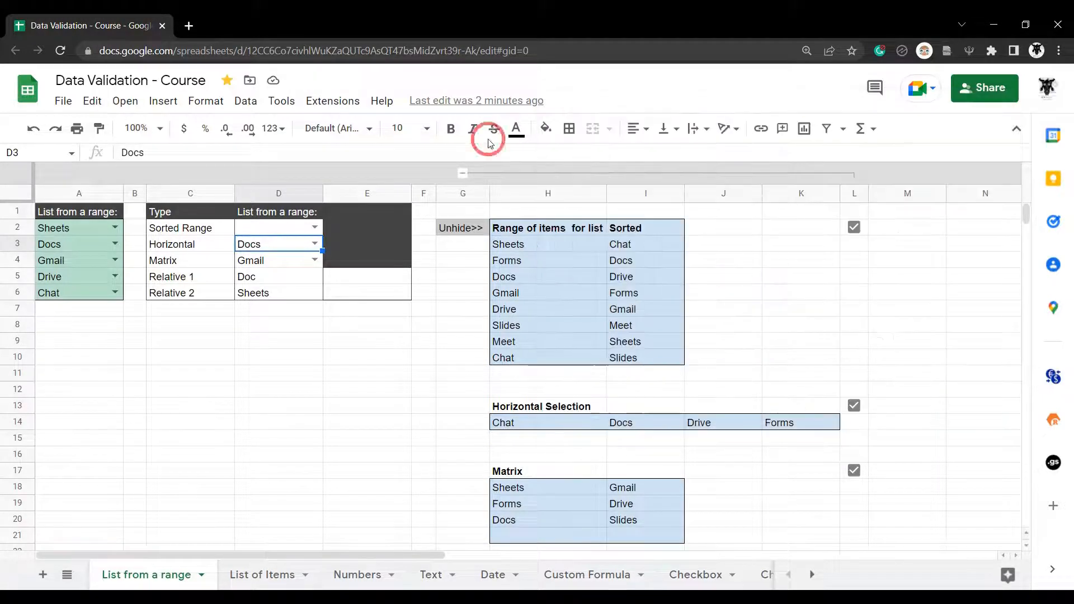
# Check the Relative 1 and Relative 2 entries in D5:D6 and tick the checkbox in L24 to reveal the Relative source list.
pyautogui.click(269, 282)
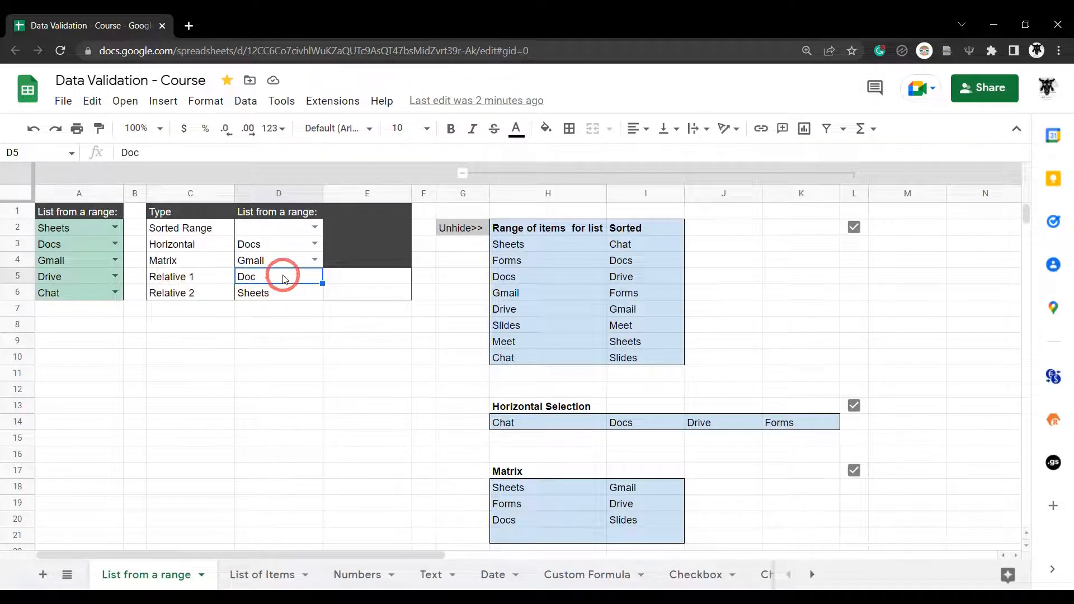
pyautogui.click(274, 296)
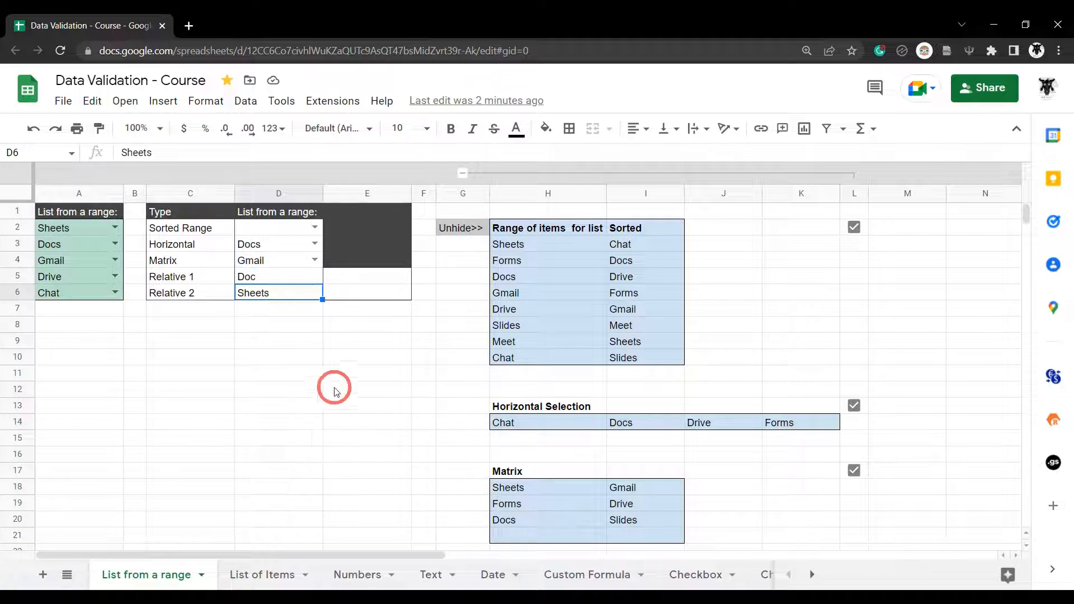
pyautogui.scroll(-5, 342, 377)
pyautogui.scroll(5, 341, 378)
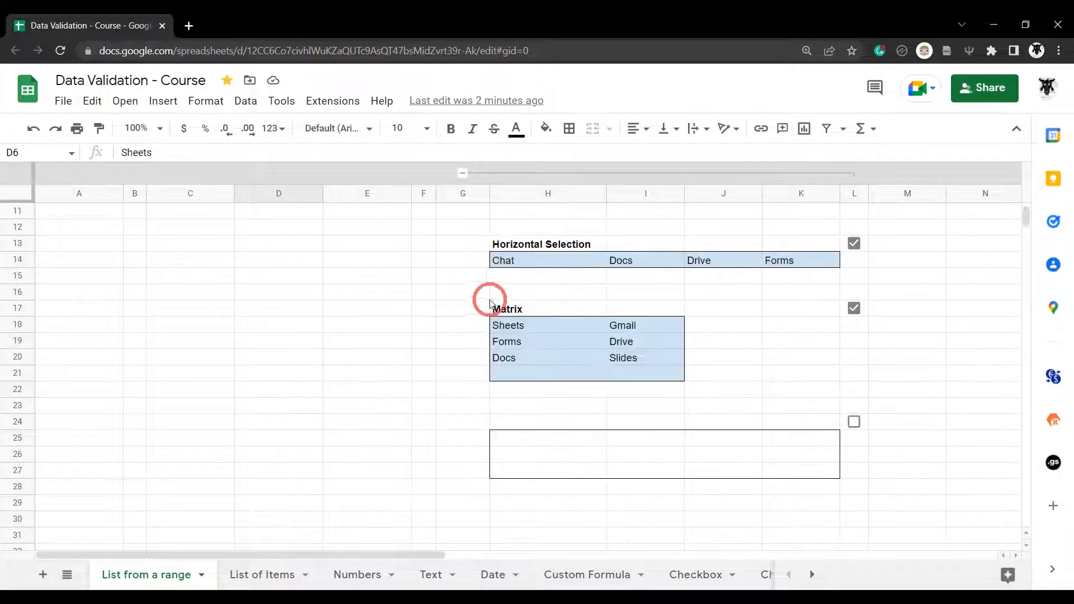
pyautogui.click(853, 421)
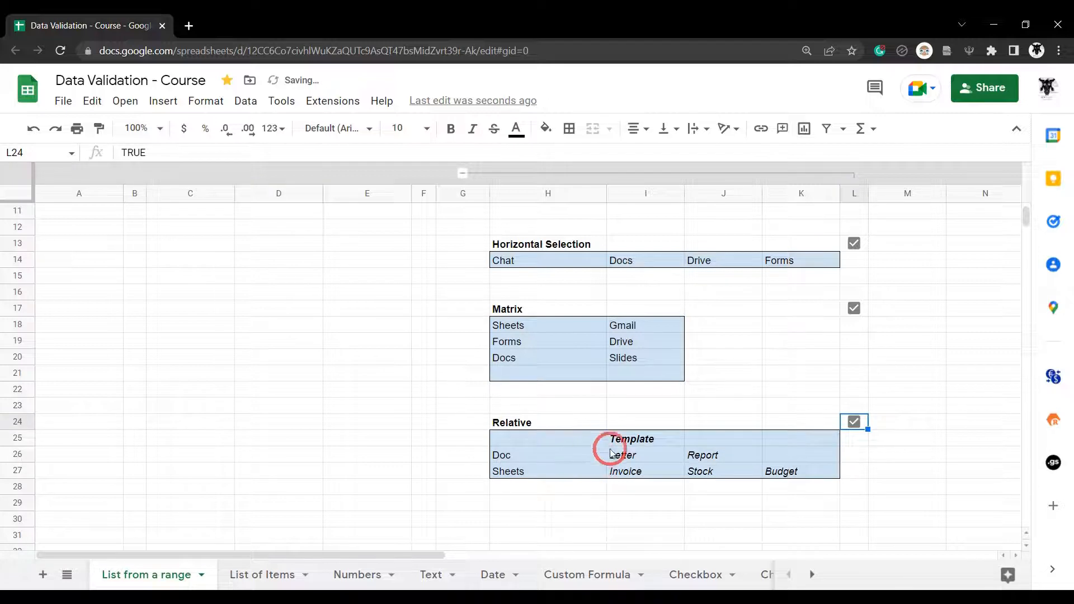
# Compare the Doc and Sheets template rows of the Relative list with the Relative 1 entry in D5.
pyautogui.scroll(-5, 639, 465)
pyautogui.click(520, 369)
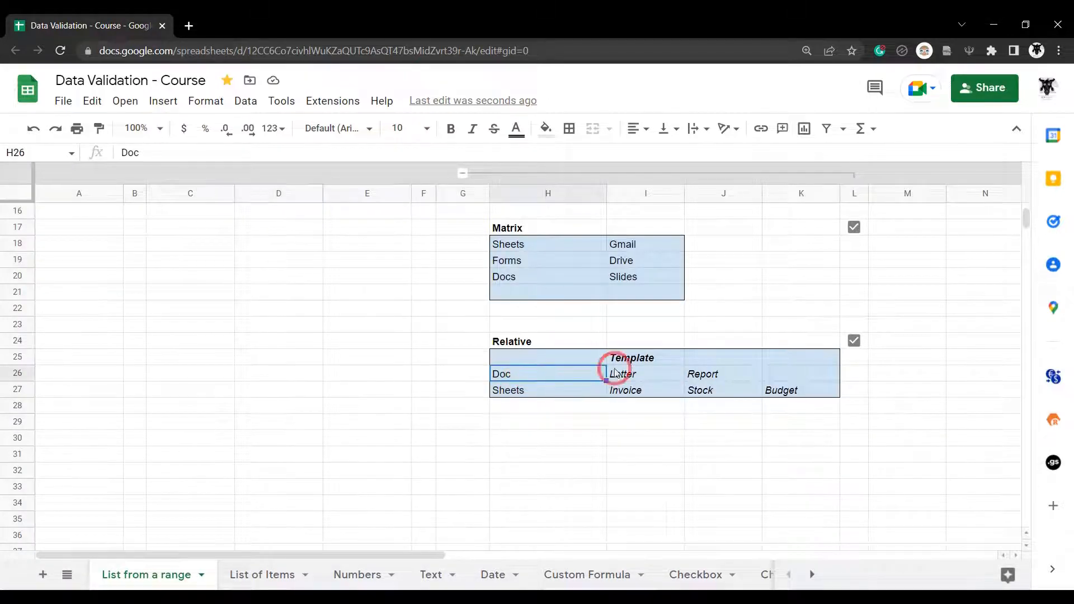
pyautogui.scroll(5, 363, 338)
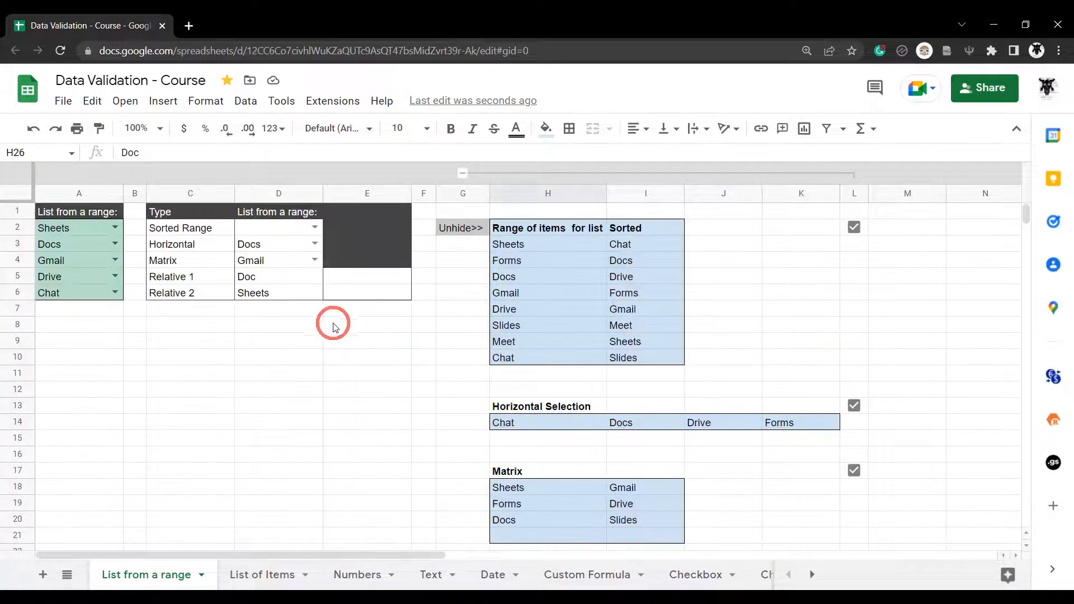
pyautogui.click(253, 277)
pyautogui.scroll(-5, 322, 398)
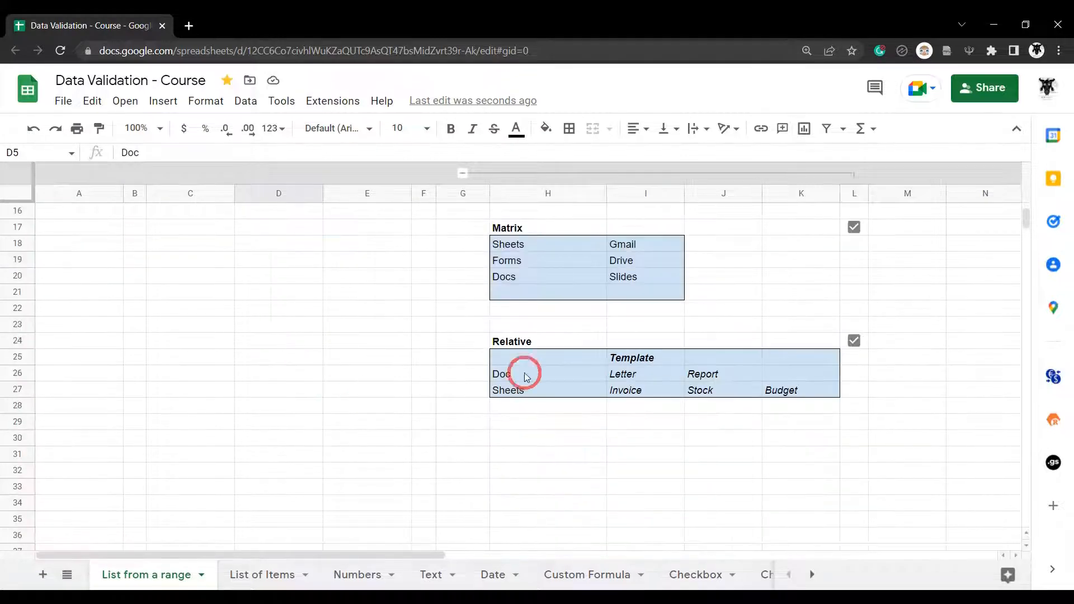
pyautogui.click(644, 376)
pyautogui.click(722, 364)
pyautogui.click(722, 378)
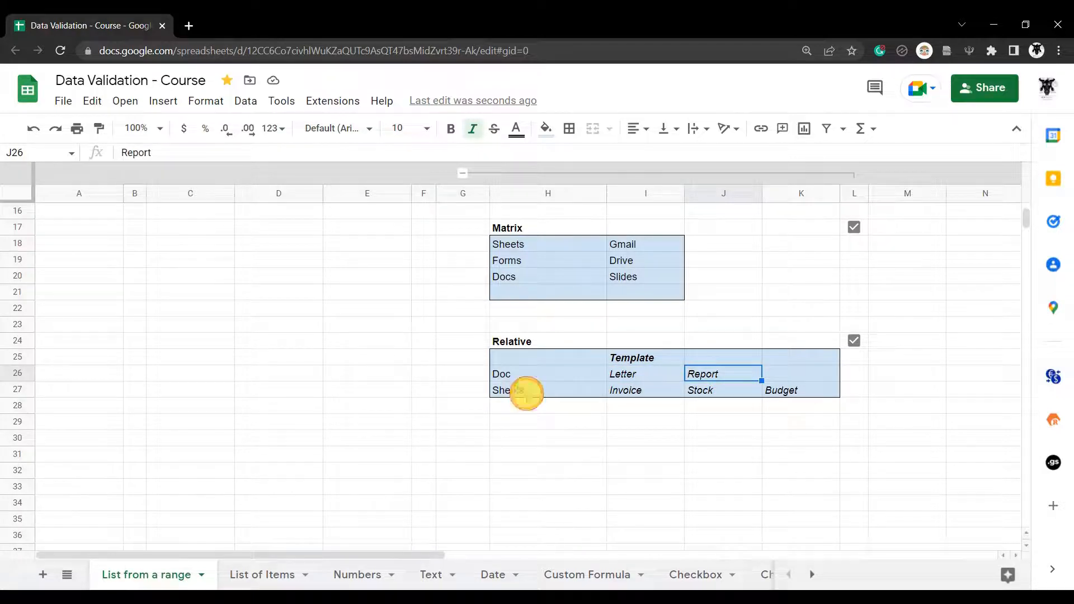
pyautogui.click(522, 391)
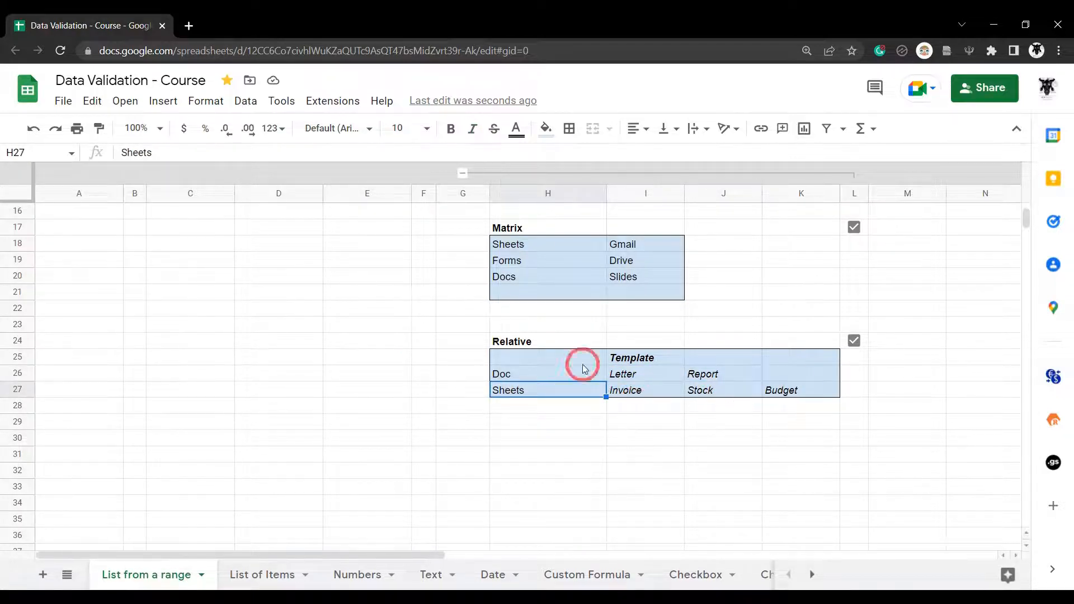
# Open the data validation settings for the empty Relative 1 and Relative 2 cells E5:E6.
pyautogui.scroll(5, 425, 350)
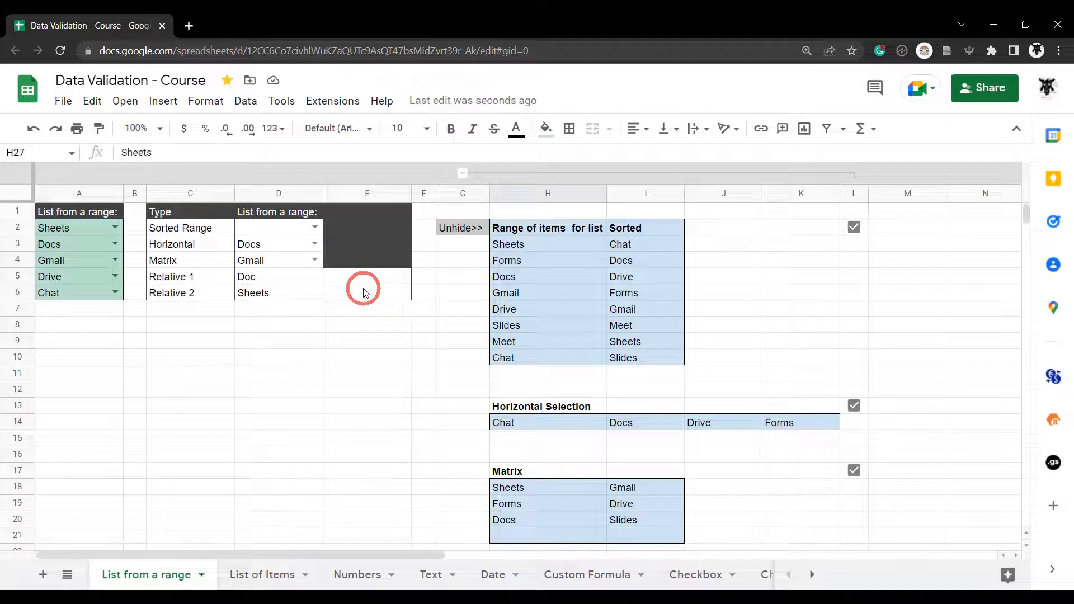
pyautogui.click(383, 278)
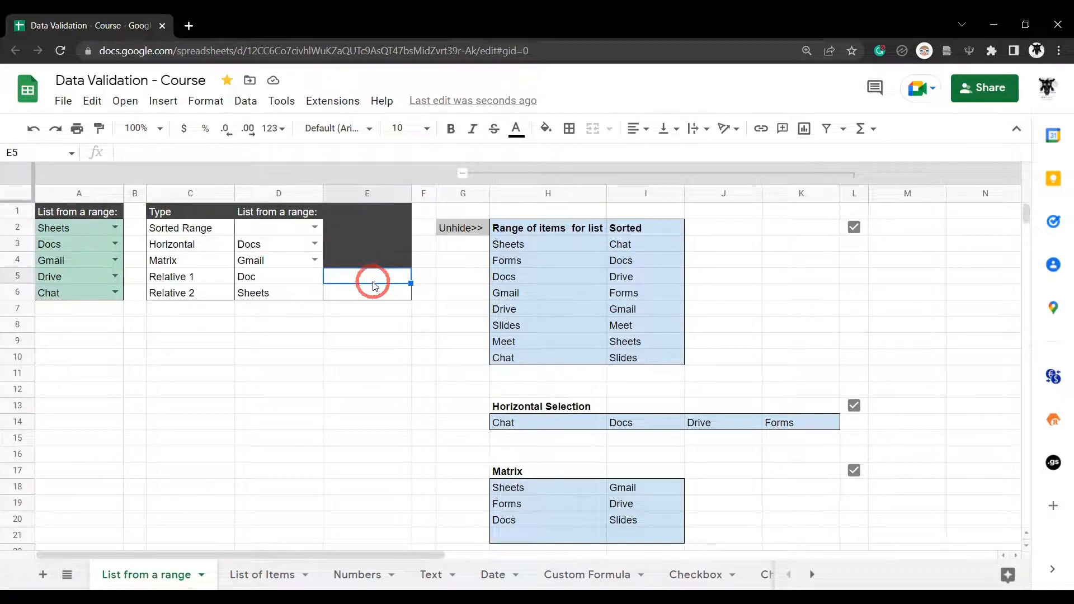
pyautogui.moveTo(369, 299)
pyautogui.mouseDown()
pyautogui.moveTo(396, 348)
pyautogui.moveTo(385, 288)
pyautogui.mouseUp()
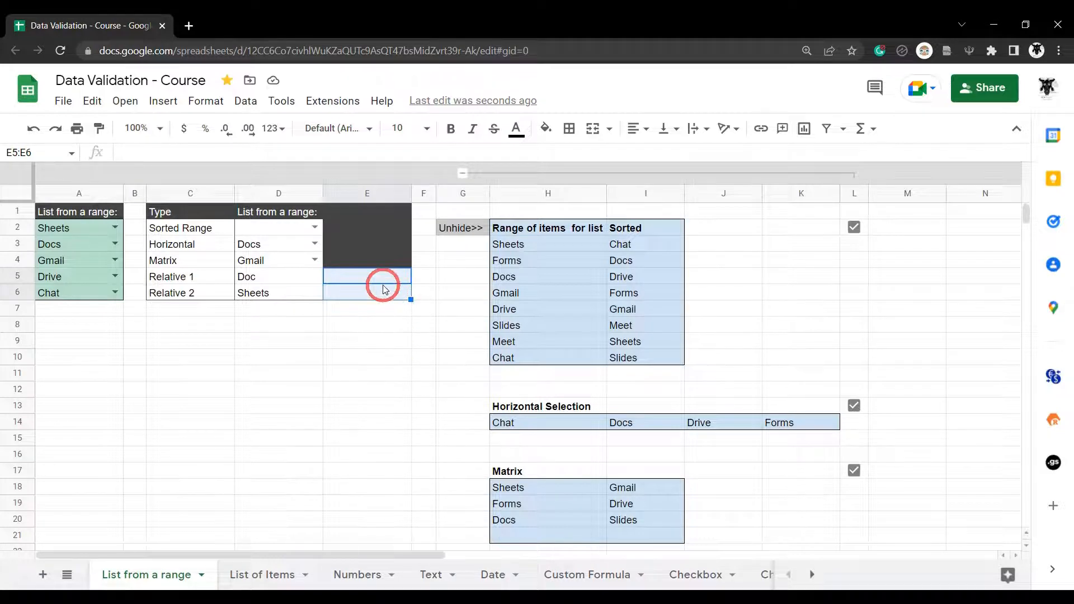
pyautogui.rightClick(386, 278)
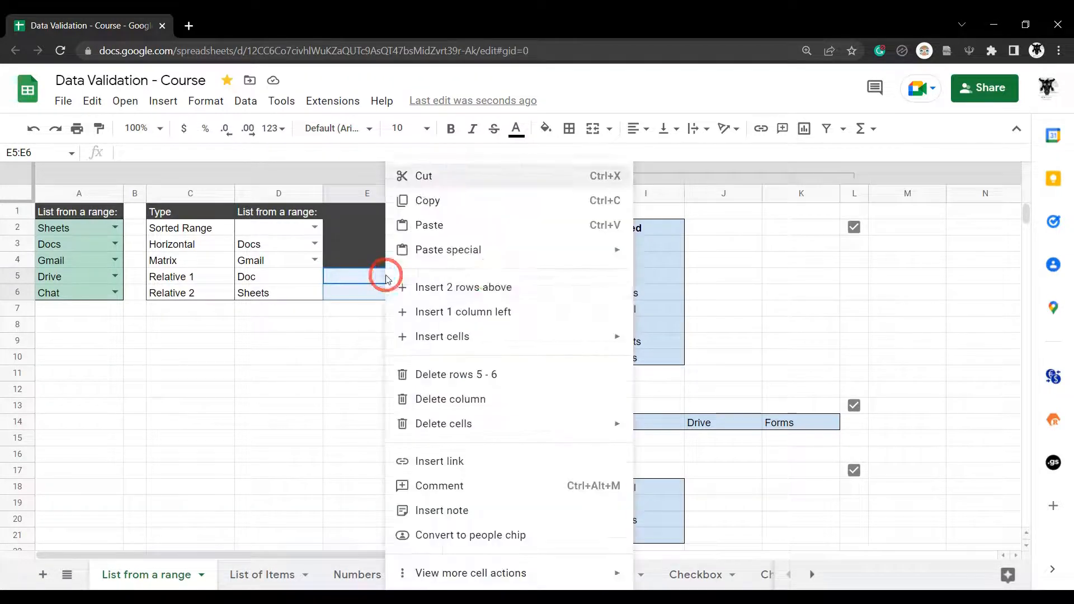
pyautogui.moveTo(577, 578)
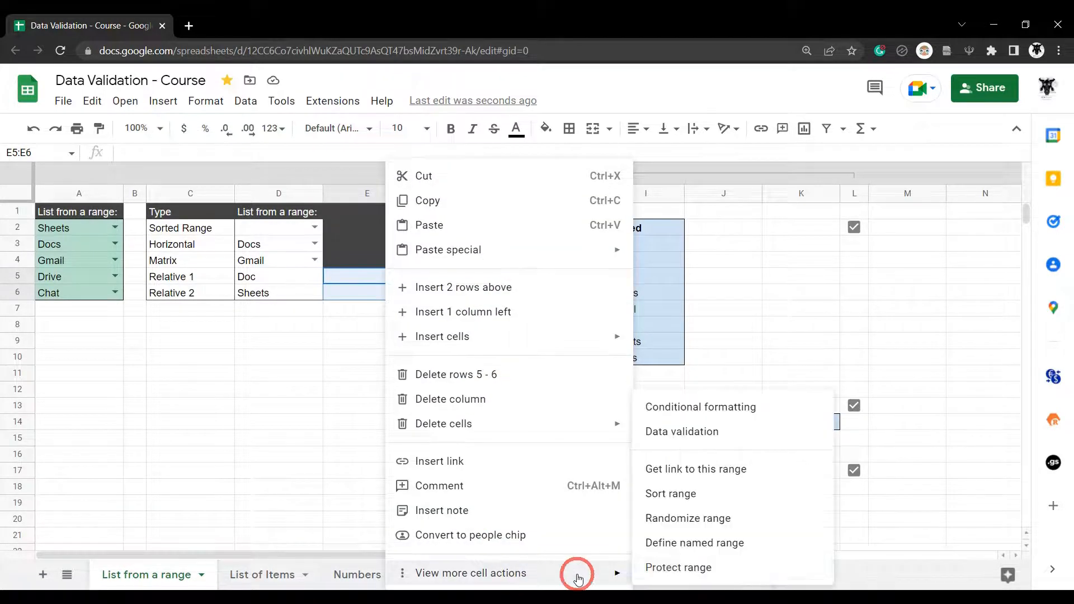
pyautogui.click(727, 437)
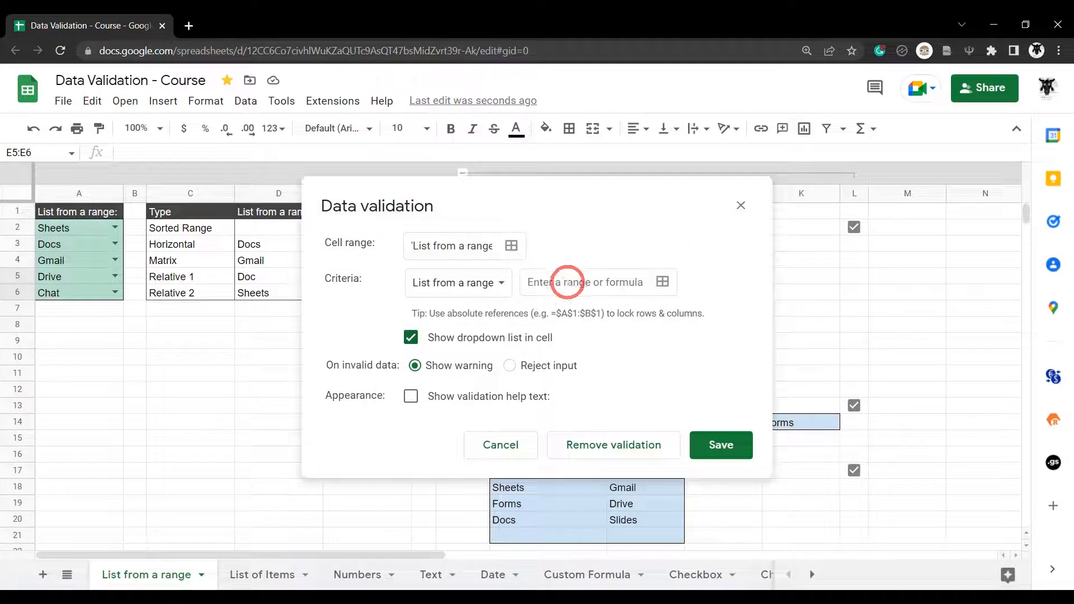
# Choose the Doc template row I26:K26 of the Relative list as the source range for the validation criteria.
pyautogui.moveTo(556, 199); pyautogui.dragTo(359, 125)
pyautogui.scroll(-4, 726, 335)
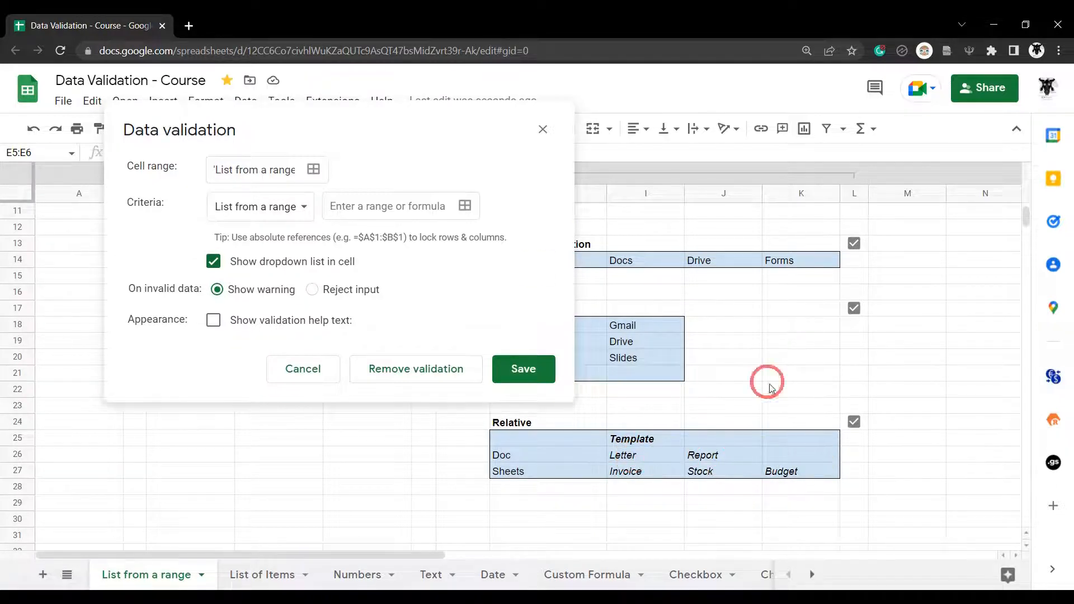
pyautogui.click(467, 207)
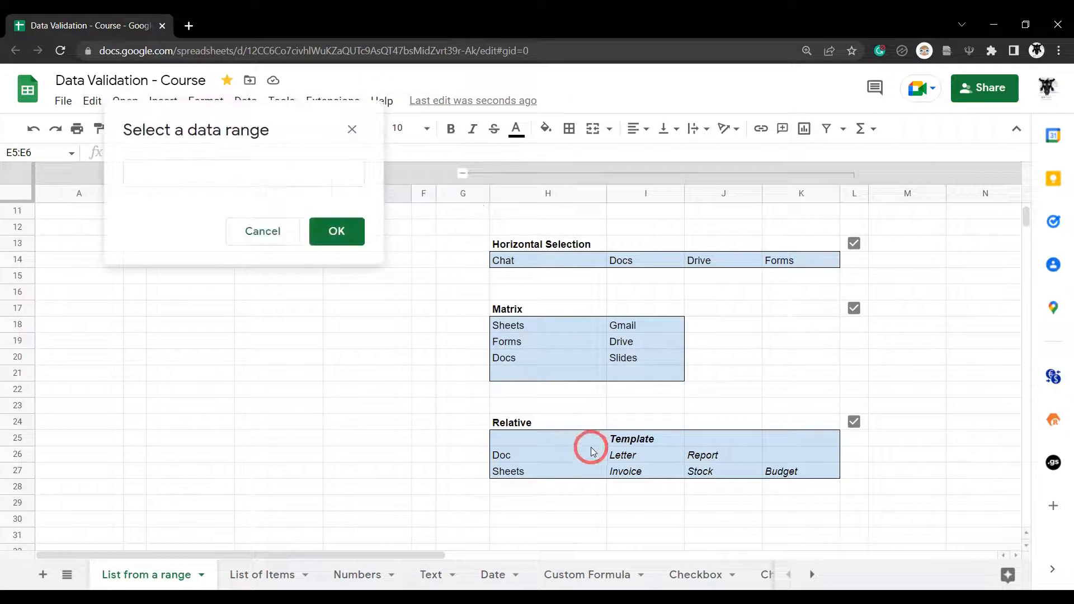
pyautogui.click(644, 453)
pyautogui.moveTo(643, 453); pyautogui.dragTo(797, 456)
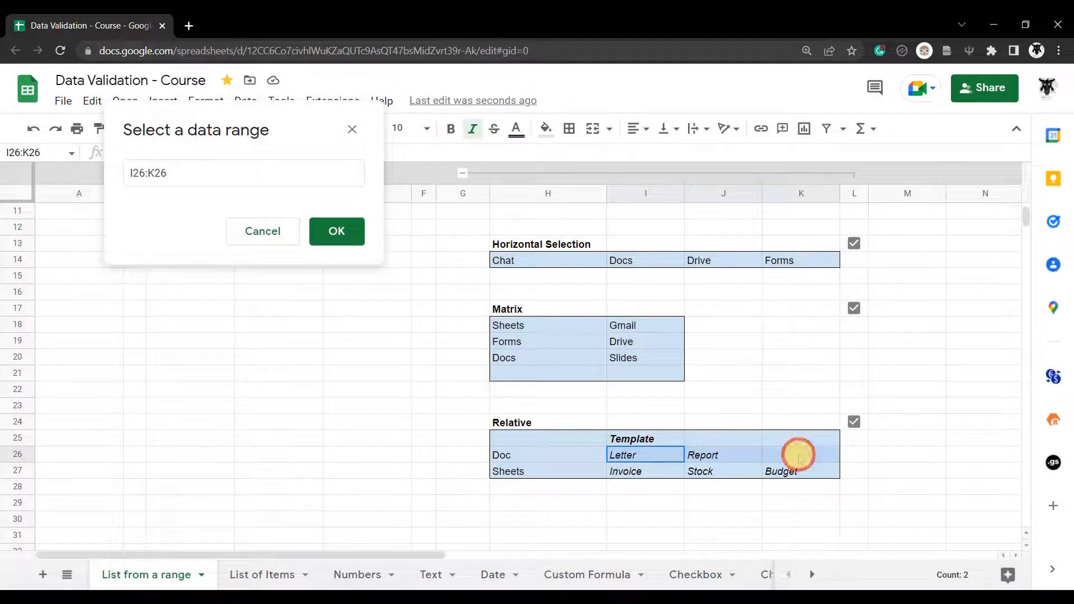
pyautogui.click(336, 231)
# Change the criteria range to =$I26:$K26, locking only the columns, and save the validation rule.
pyautogui.click(549, 283)
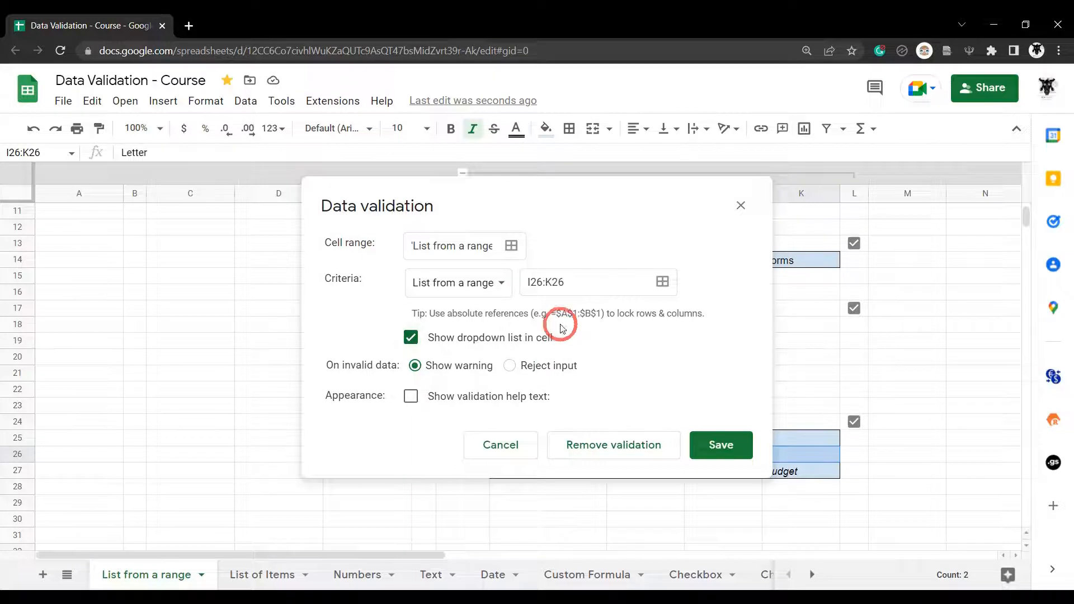
pyautogui.click(527, 281)
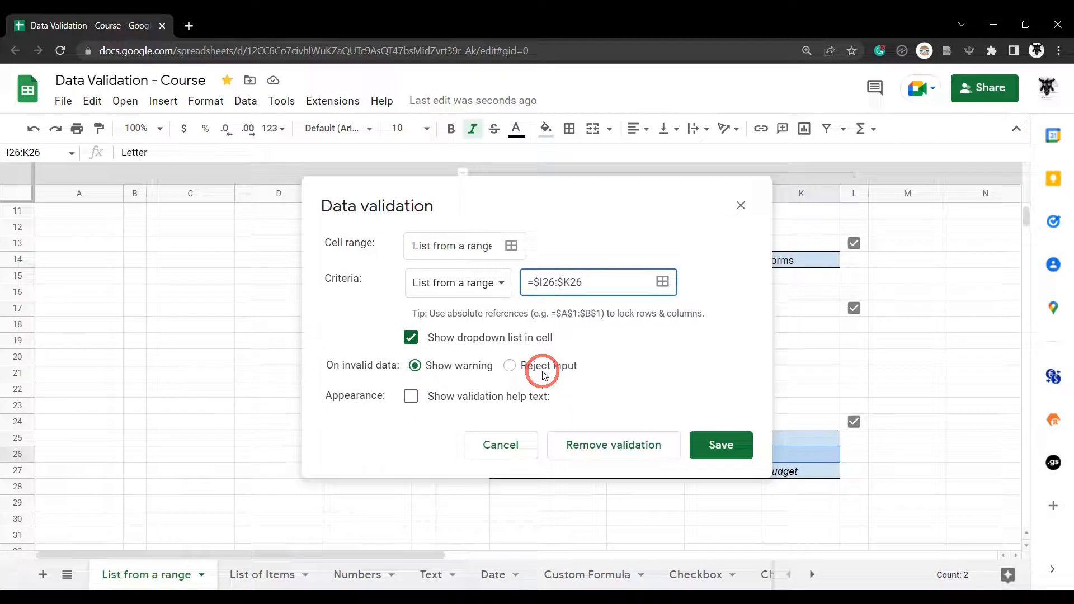
pyautogui.click(726, 442)
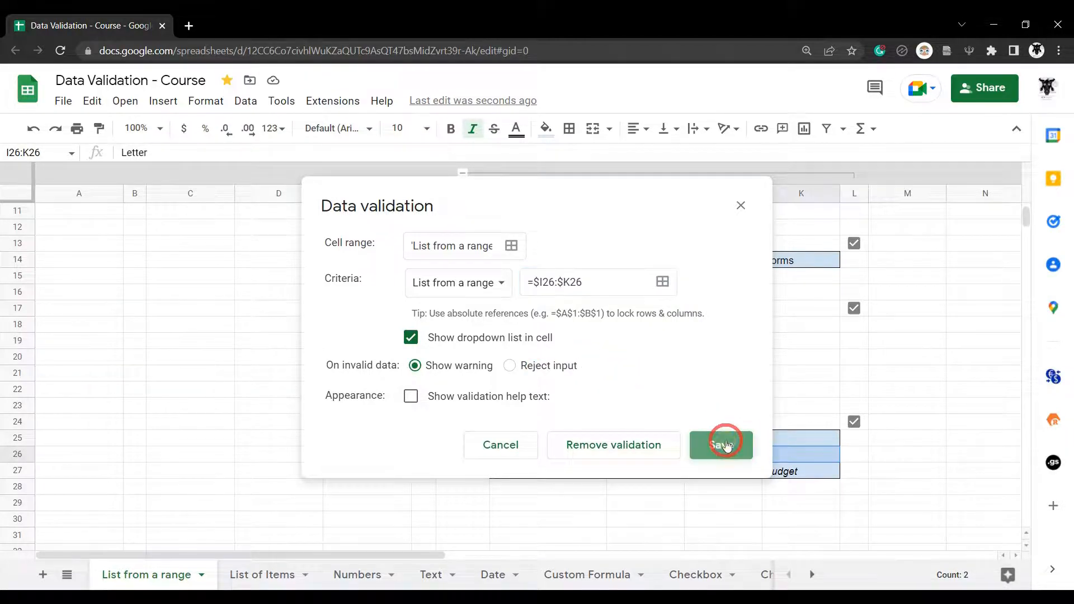
# Check the E5 dropdown options for Relative 1 against the Doc row of the Relative list without choosing one.
pyautogui.scroll(3, 330, 383)
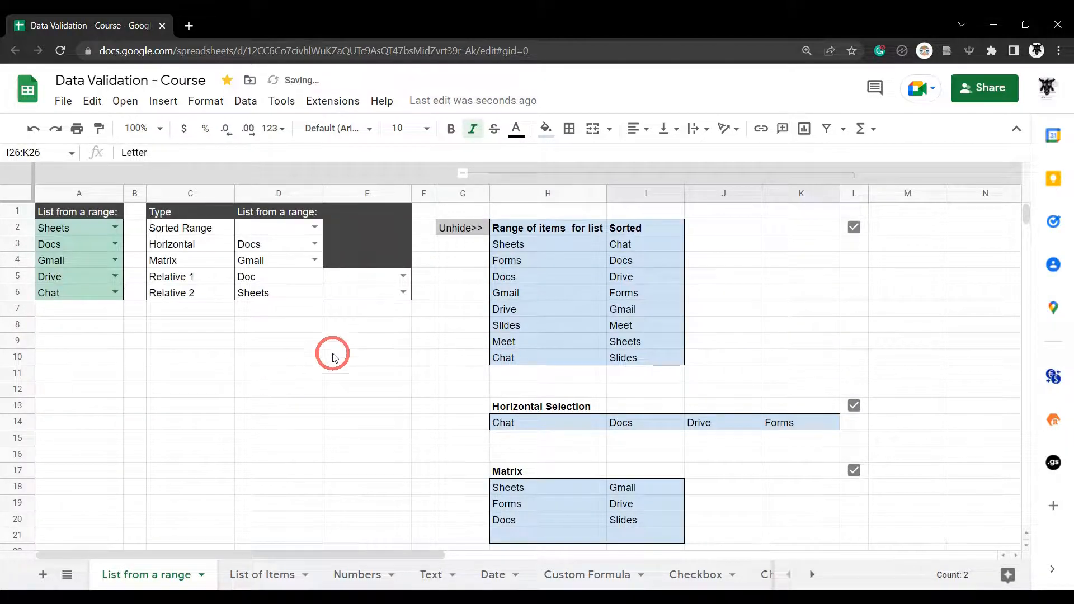
pyautogui.click(390, 280)
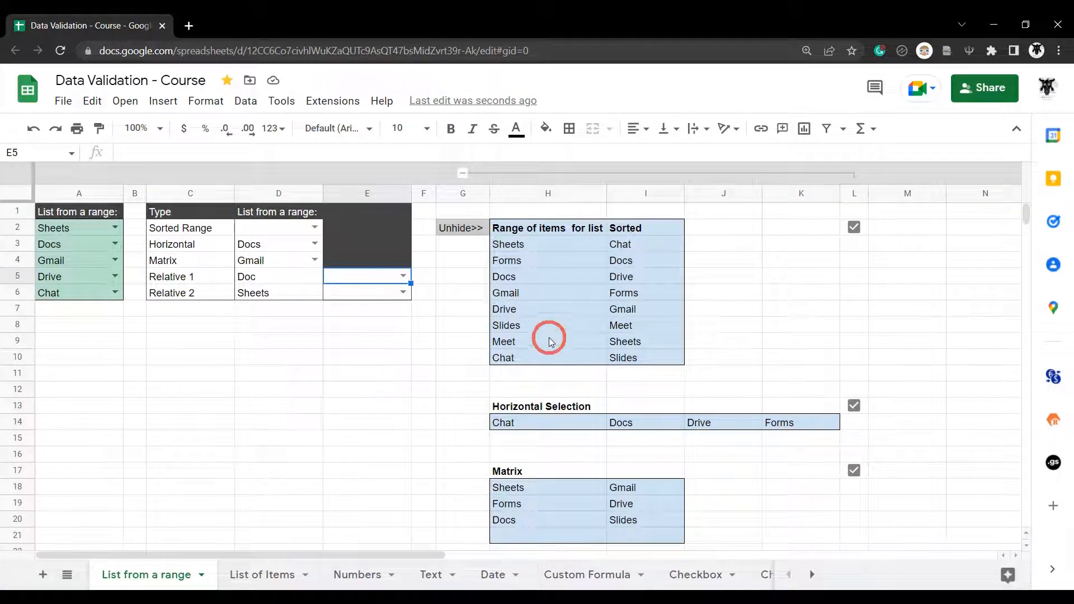
pyautogui.scroll(-5, 546, 338)
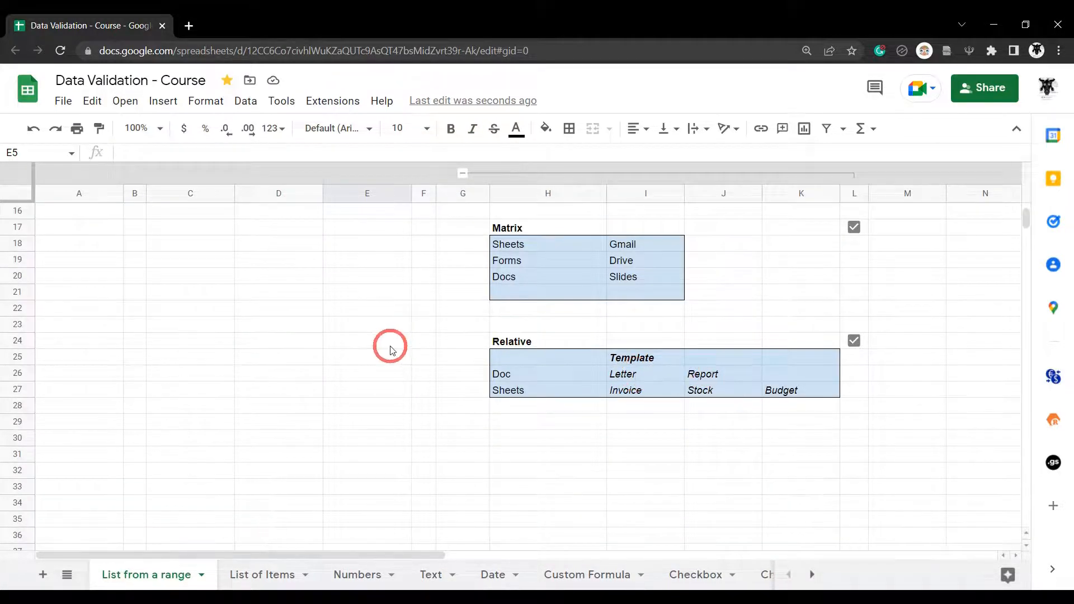
pyautogui.scroll(5, 391, 341)
pyautogui.click(408, 276)
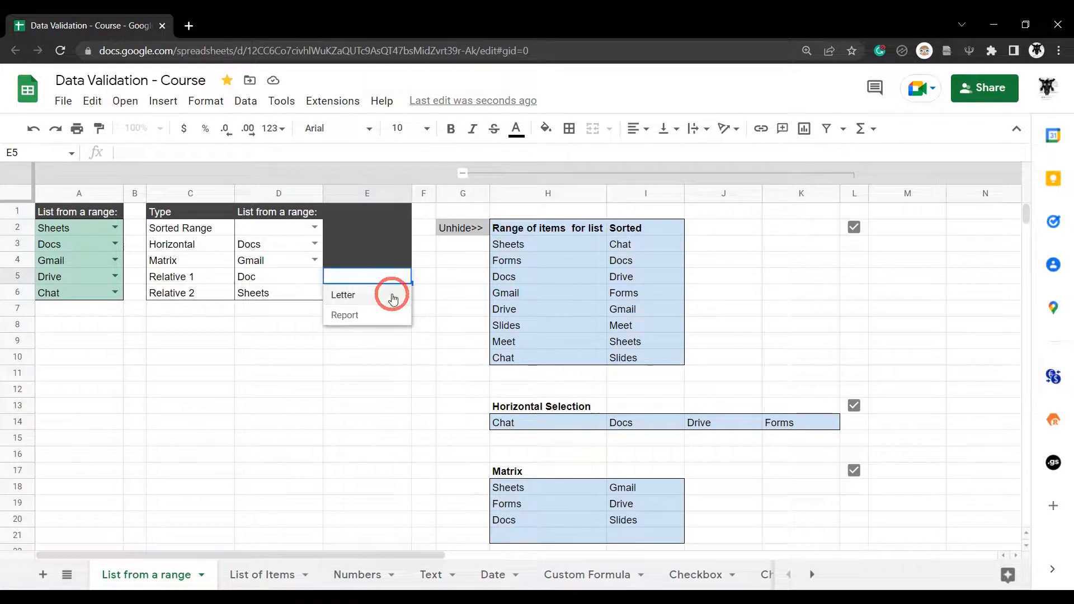
pyautogui.click(439, 293)
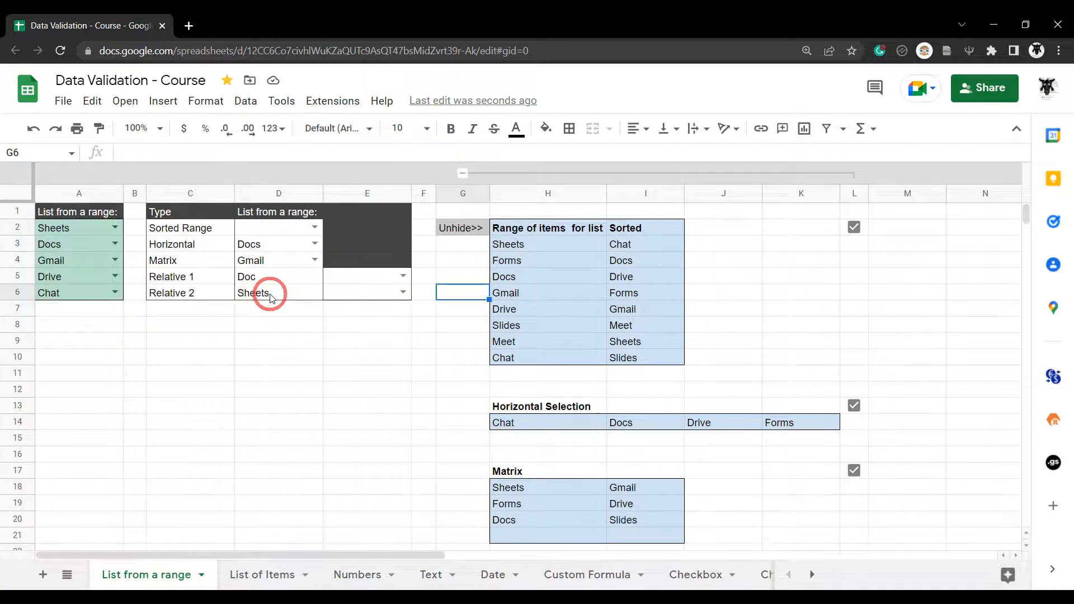
# Compare the E6 dropdown options for Relative 2 with the Sheets row of the Relative list, leaving the cell empty.
pyautogui.click(402, 292)
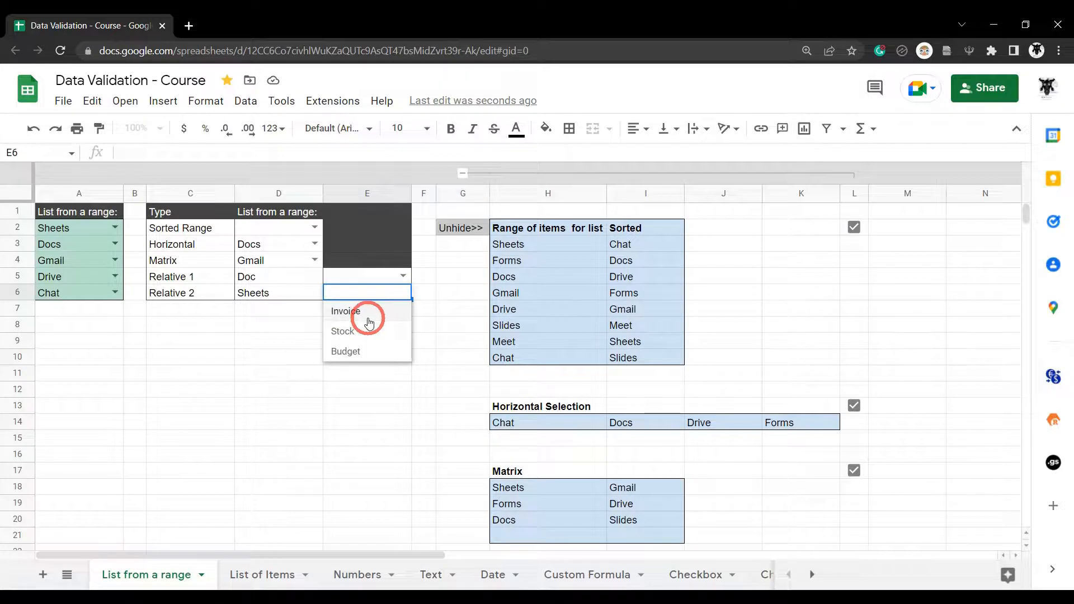
pyautogui.scroll(-7, 384, 407)
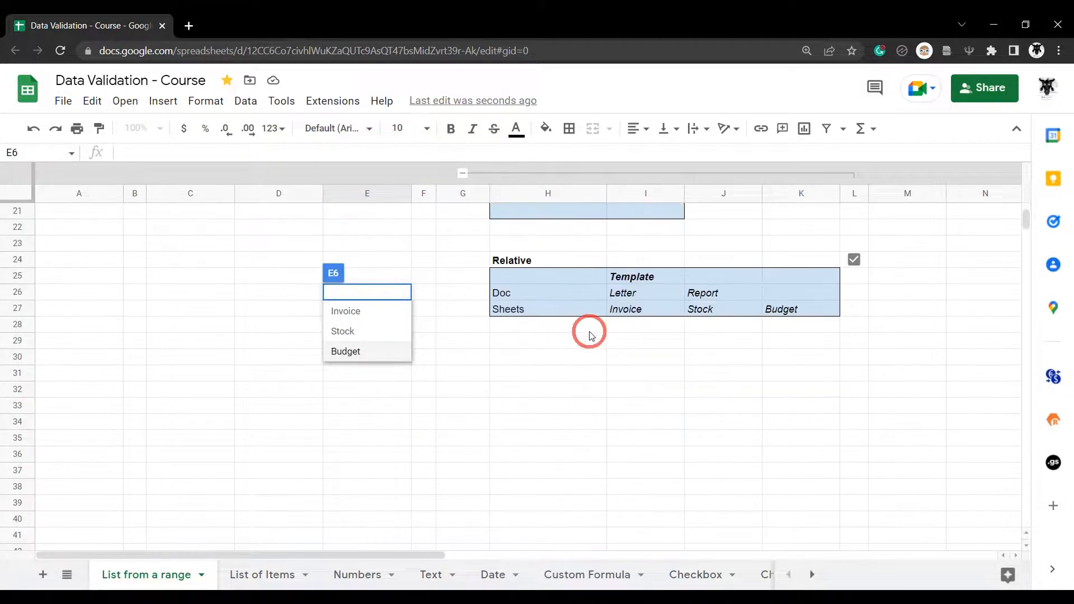
pyautogui.scroll(5, 234, 287)
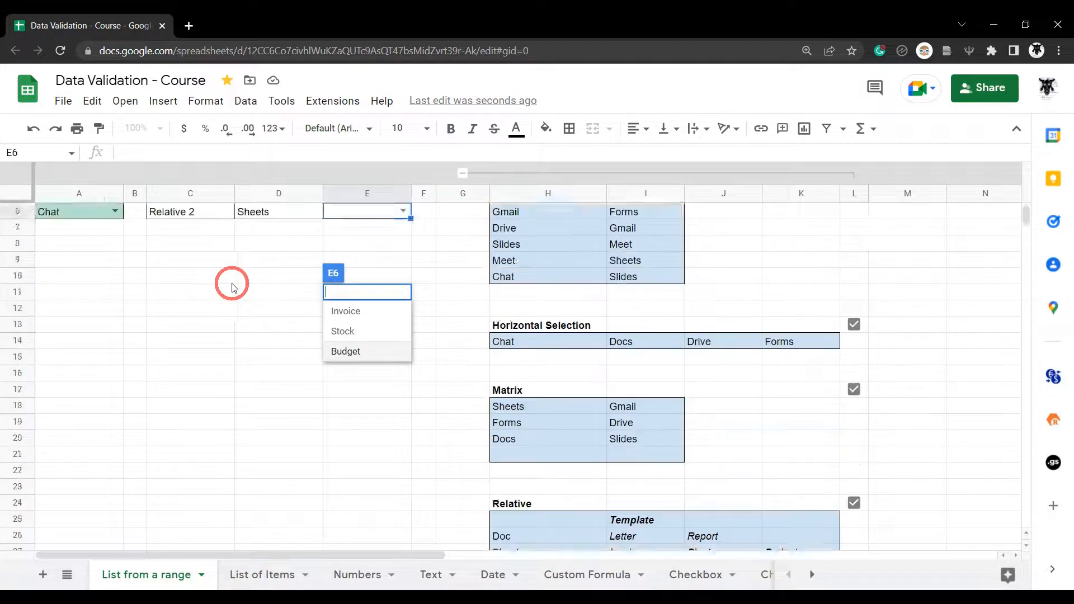
pyautogui.scroll(2, 251, 291)
pyautogui.scroll(-5, 459, 335)
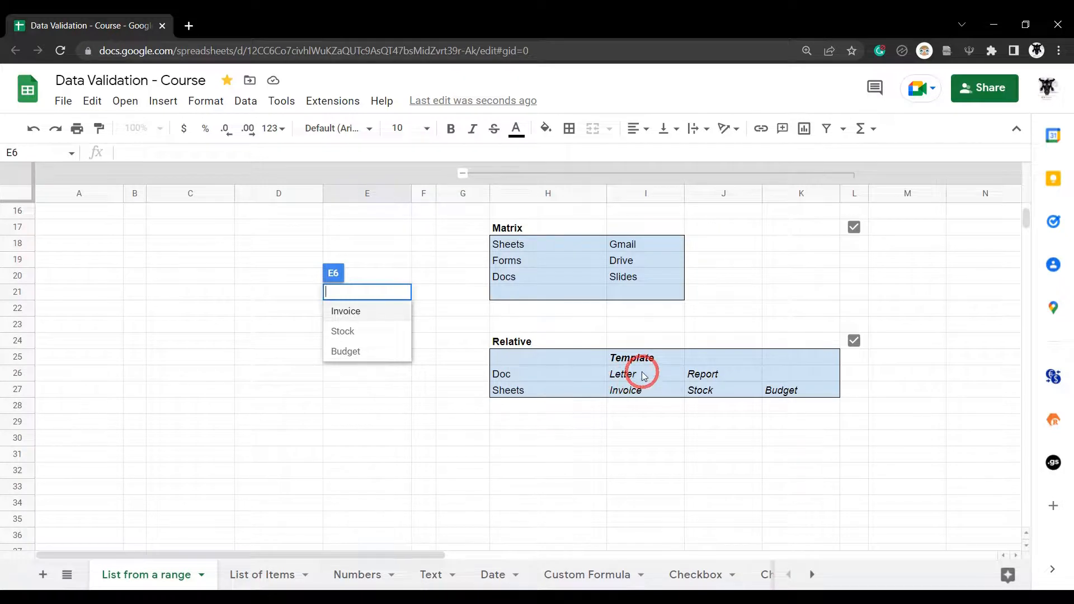
pyautogui.scroll(-2, 481, 336)
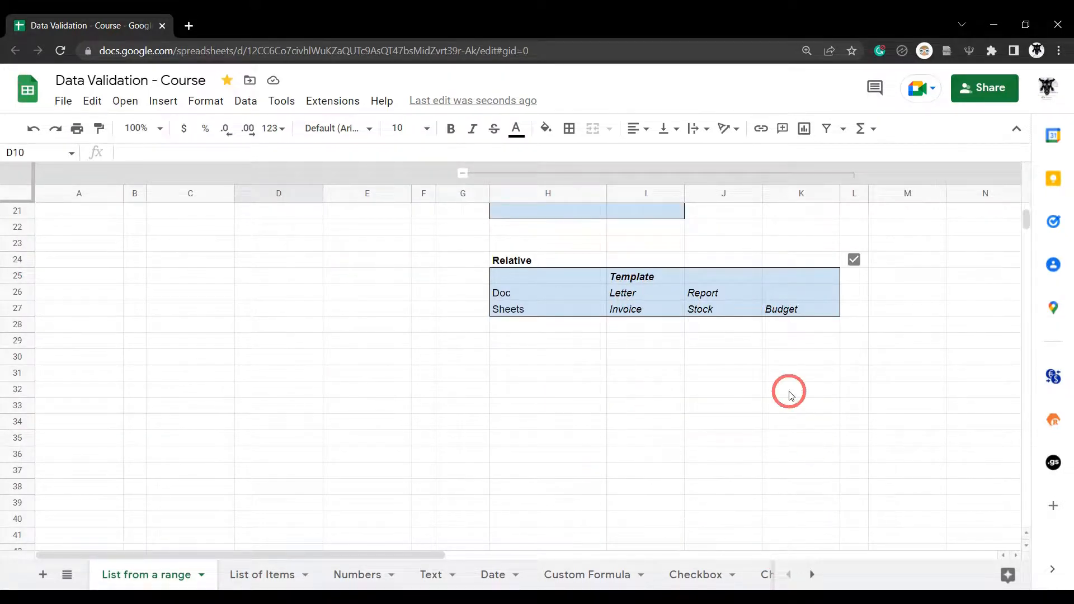
pyautogui.scroll(5, 389, 380)
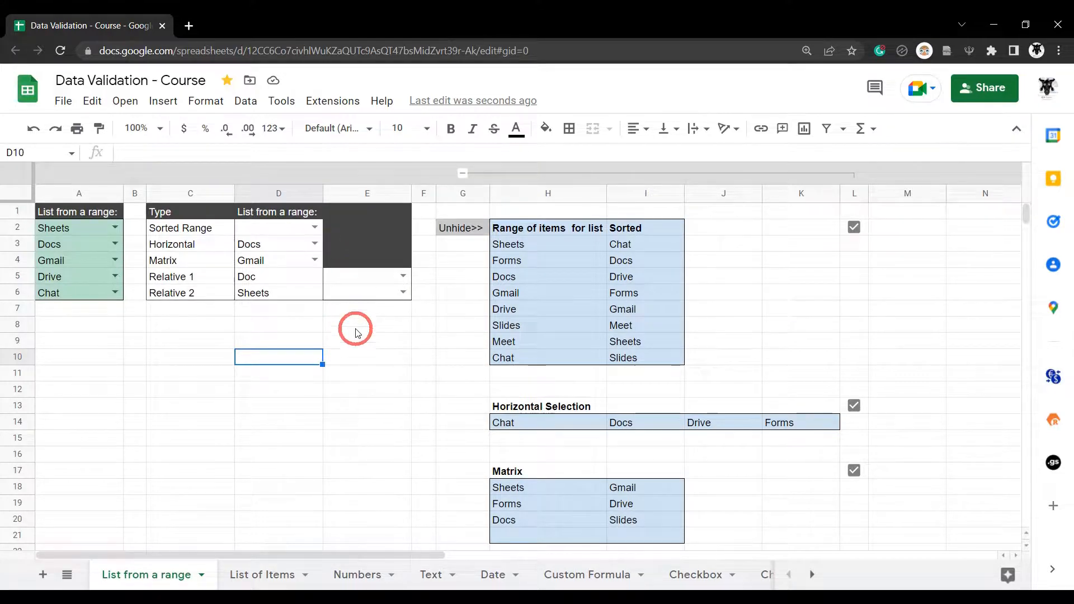
pyautogui.click(371, 360)
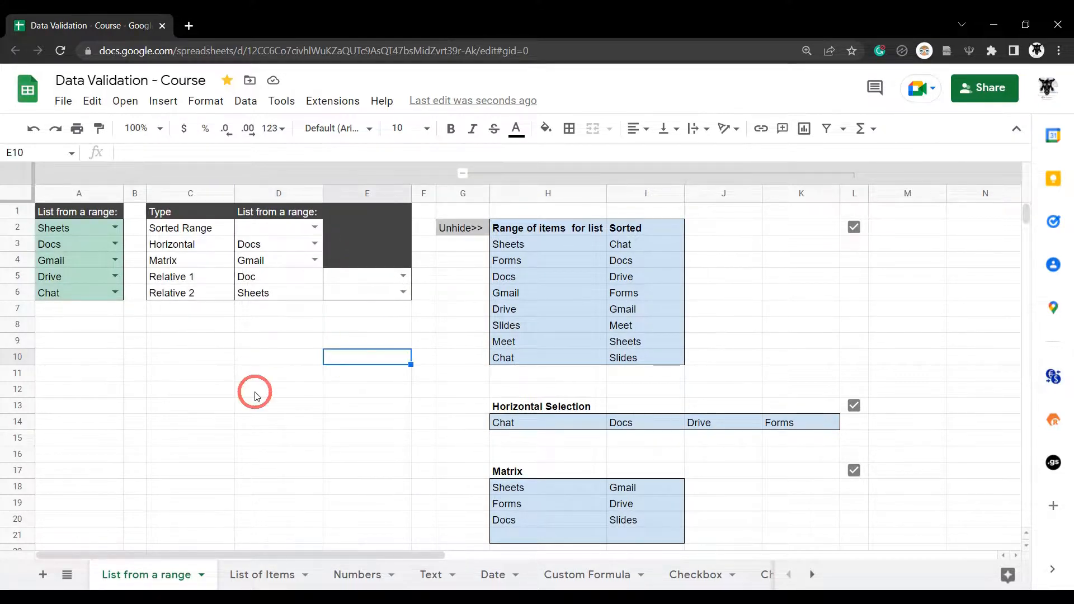